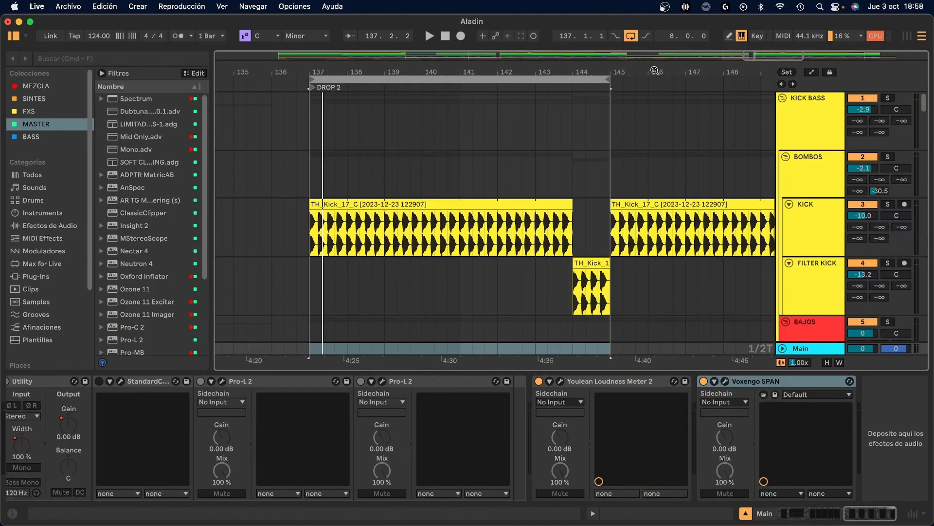
Select the KICK track and enlarge its height in the arrangement, keeping DROP 2 in sight
{"action": "left_click", "coordinate": [802, 232]}
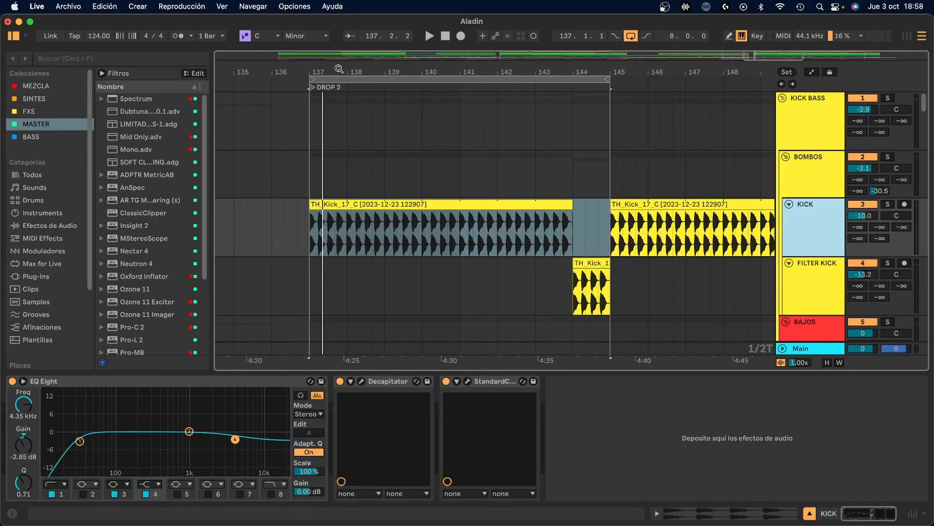
{"action": "key", "text": "alt+plus"}
{"action": "left_click_drag", "start_coordinate": [624, 71], "coordinate": [592, 70]}
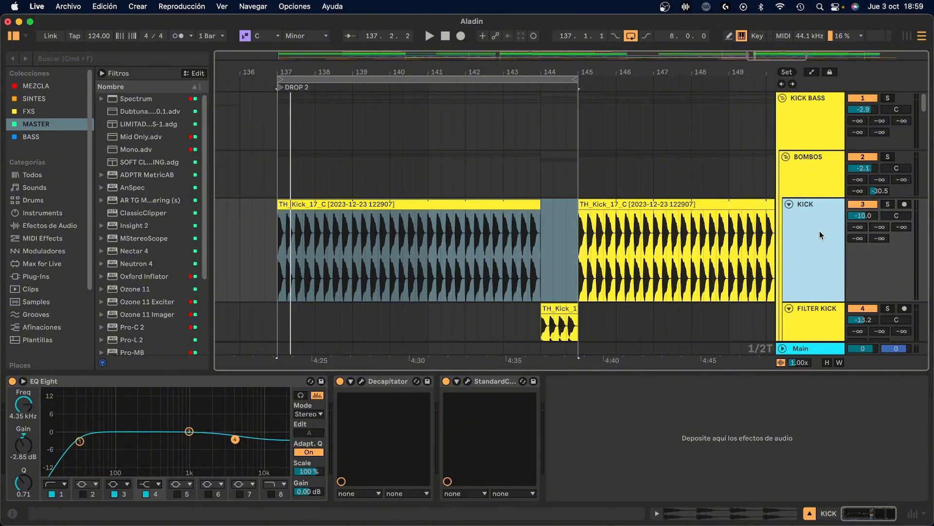
Show the mixer and play the DROP 2 section to check the peak level on the Main track
{"action": "key", "text": "Tab"}
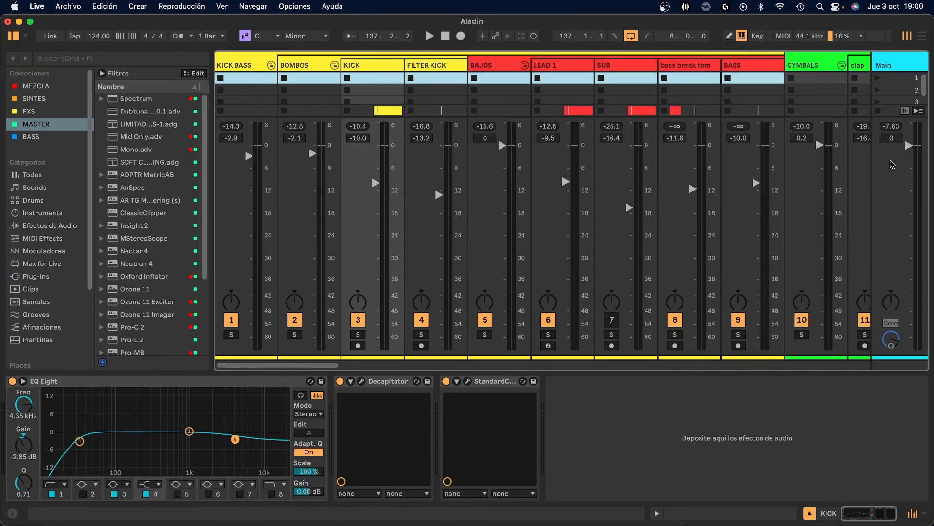
{"action": "key", "text": "space"}
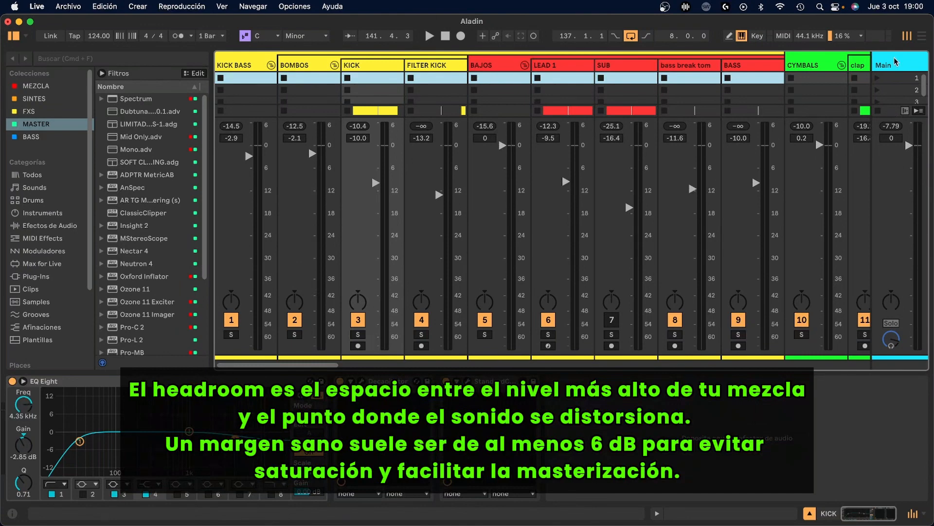
Return to the arrangement and place the playback start at bar 137 on the BOMBOS track
{"action": "key", "text": "Tab"}
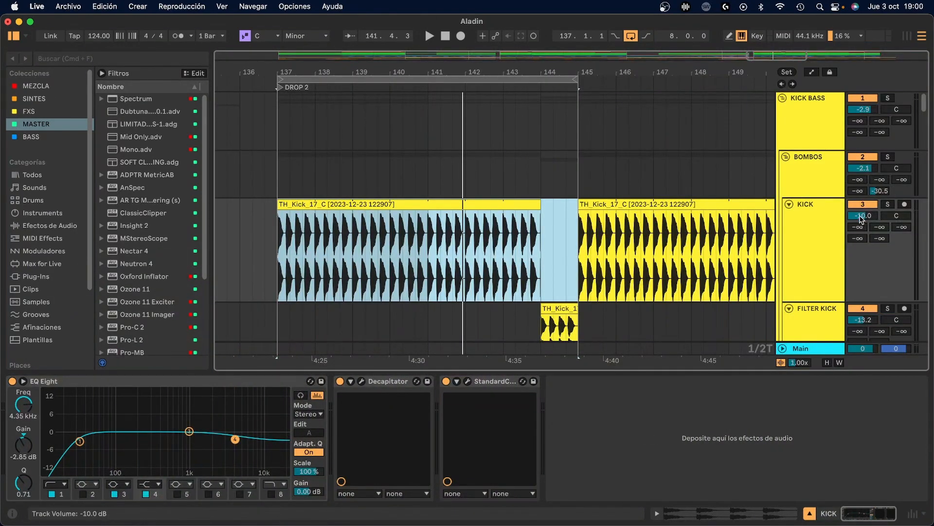
{"action": "left_click", "coordinate": [823, 201]}
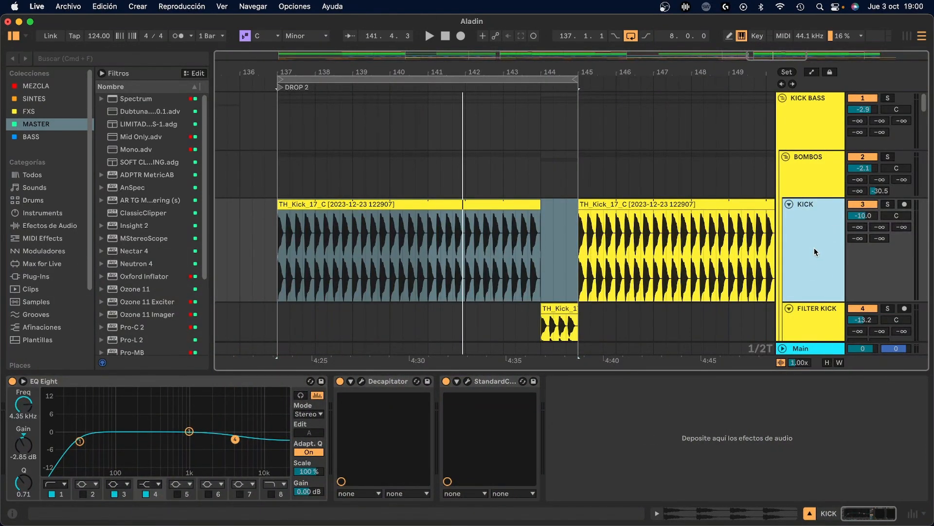
{"action": "left_click", "coordinate": [279, 165]}
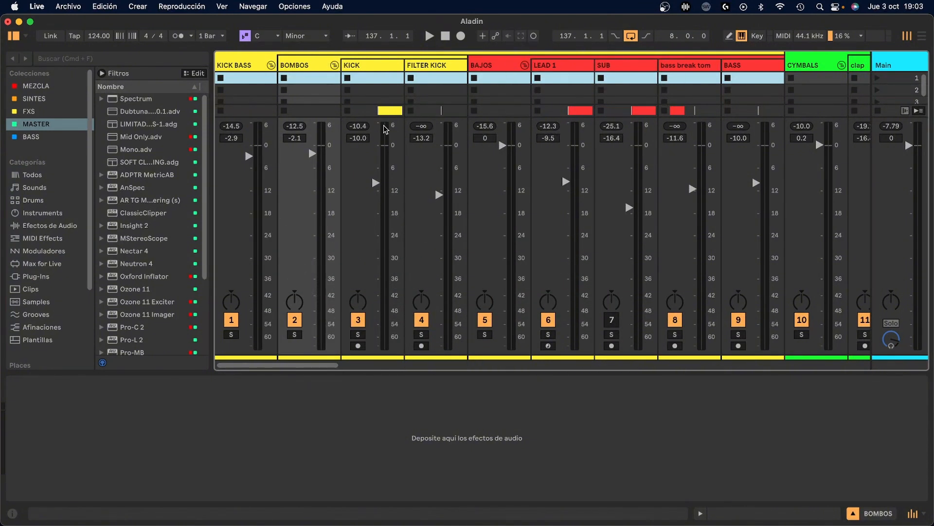
Solo the KICK and LEAD 1 tracks in the mixer and play the loop to compare their levels
{"action": "left_click", "coordinate": [358, 334]}
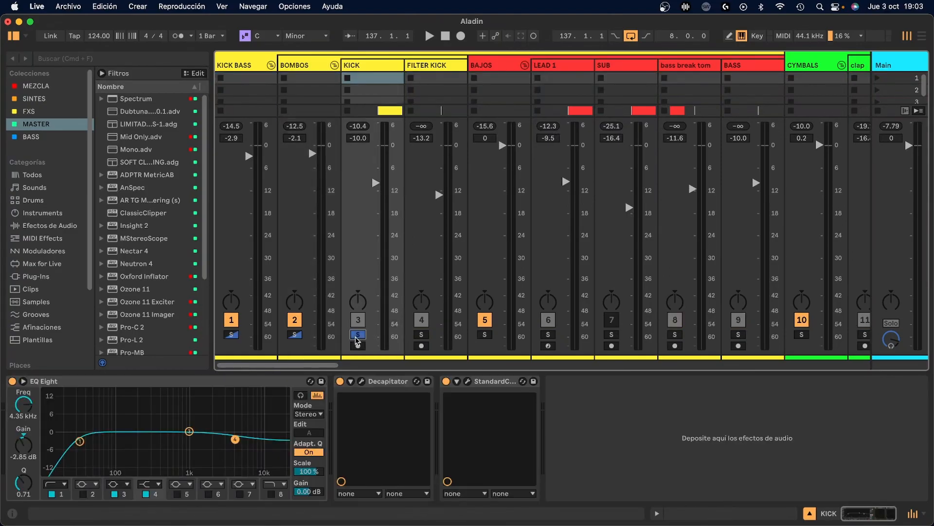
{"action": "left_click", "coordinate": [547, 334]}
{"action": "key", "text": "space"}
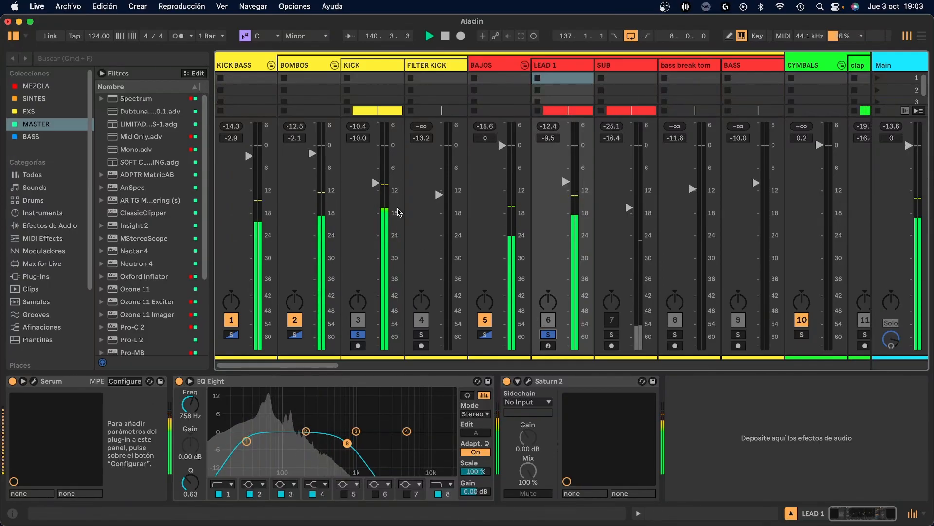
{"action": "key", "text": "space"}
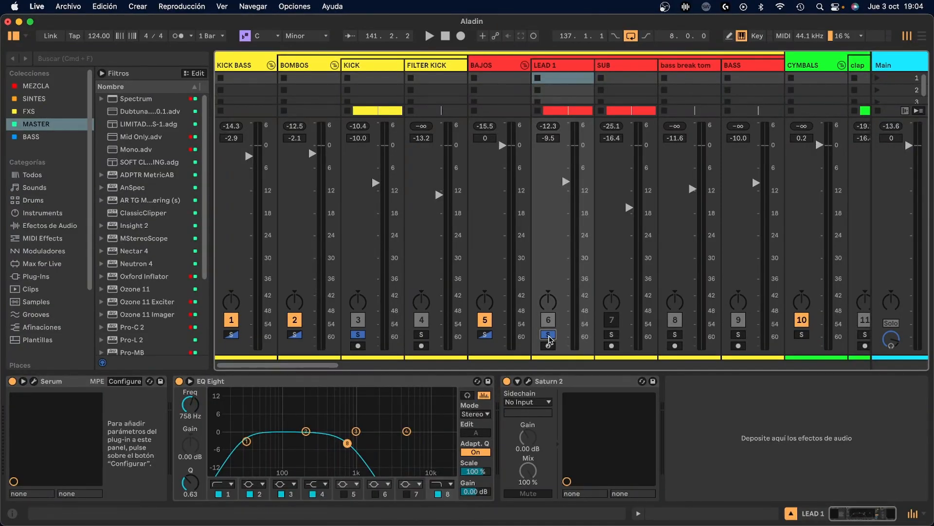
Leave only LEAD 1 soloed and play the loop to check its level on its own
{"action": "left_click", "coordinate": [550, 336]}
{"action": "key", "text": "space"}
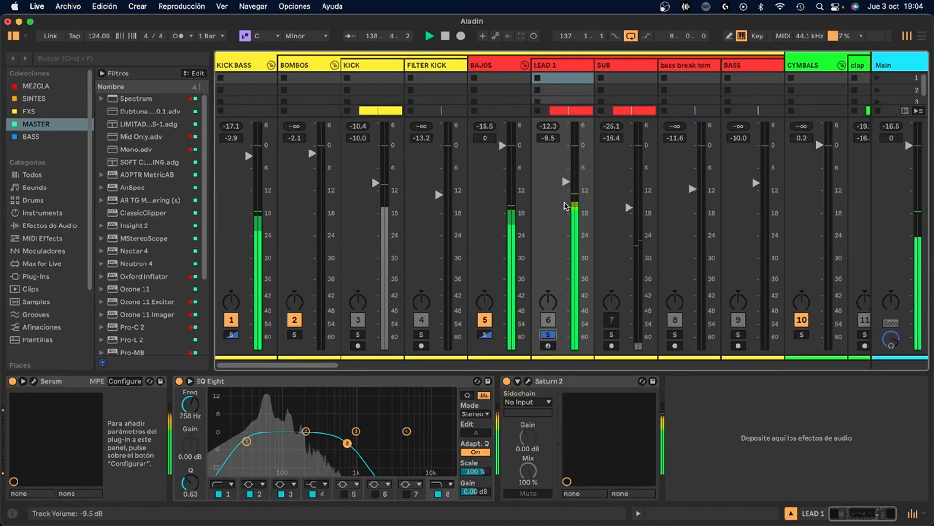
{"action": "key", "text": "space"}
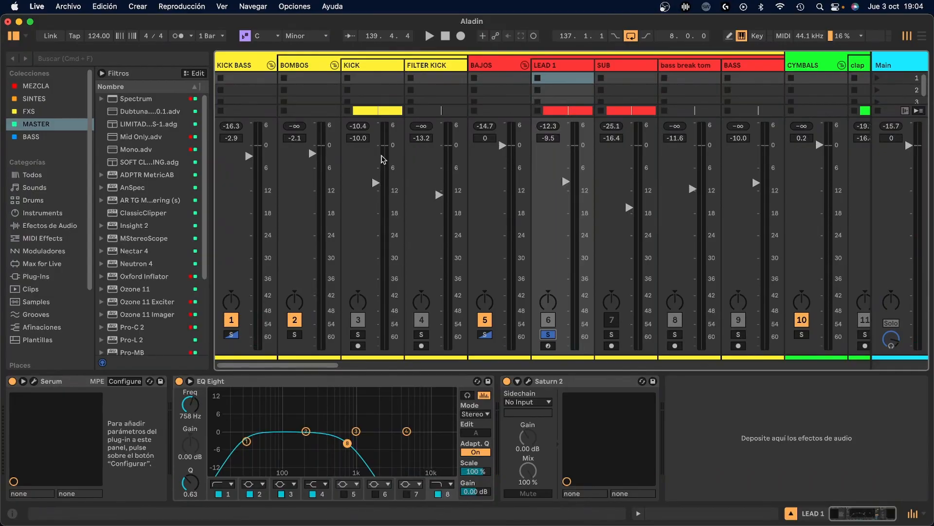
Add the KICK track back to the solo and play it together with LEAD 1
{"action": "left_click", "coordinate": [358, 335]}
{"action": "key", "text": "space"}
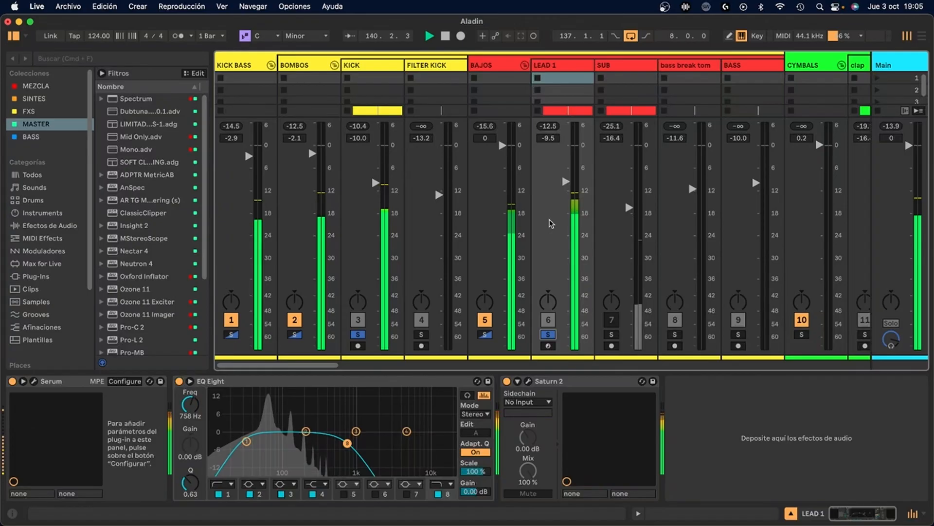
{"action": "key", "text": "space"}
Find the vocal clips in the arrangement and move the eight-bar loop to start at bar 145
{"action": "scroll", "coordinate": [542, 209], "scroll_direction": "right", "scroll_amount": 7}
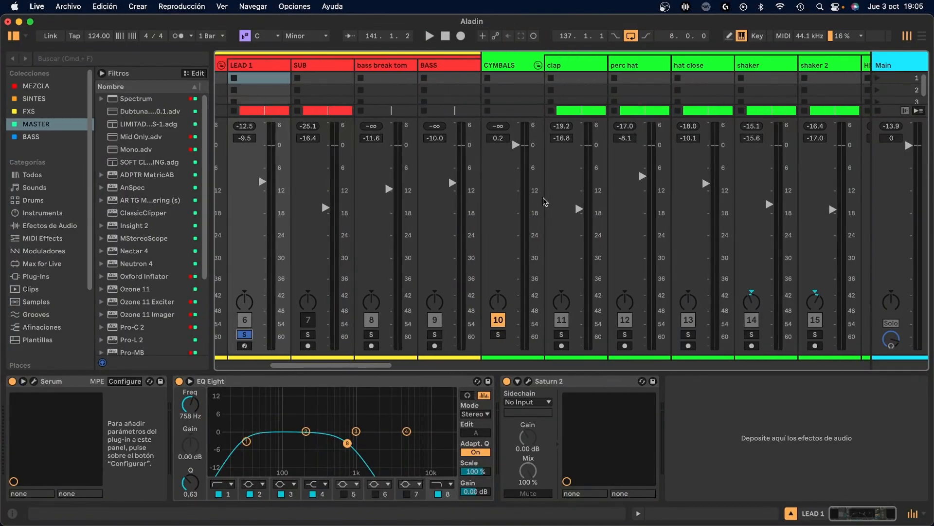
{"action": "scroll", "coordinate": [545, 202], "scroll_direction": "right", "scroll_amount": 15}
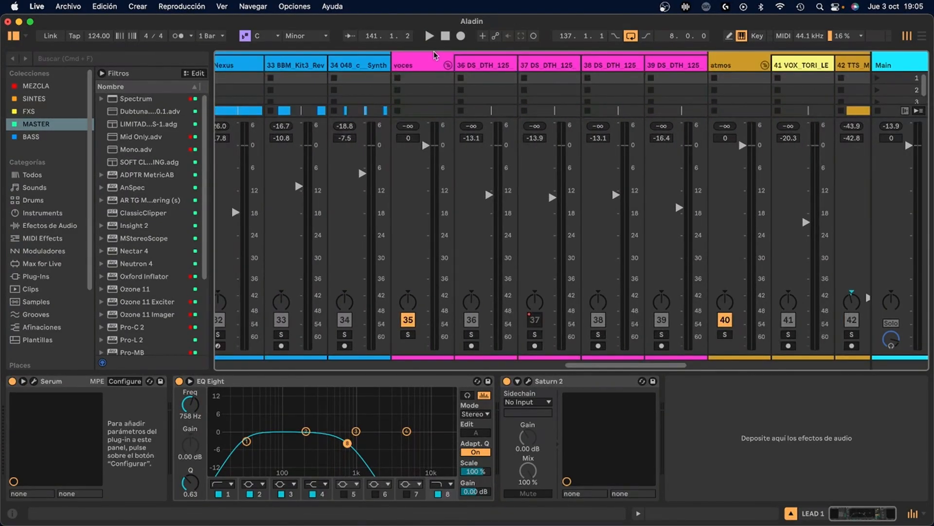
{"action": "key", "text": "Tab"}
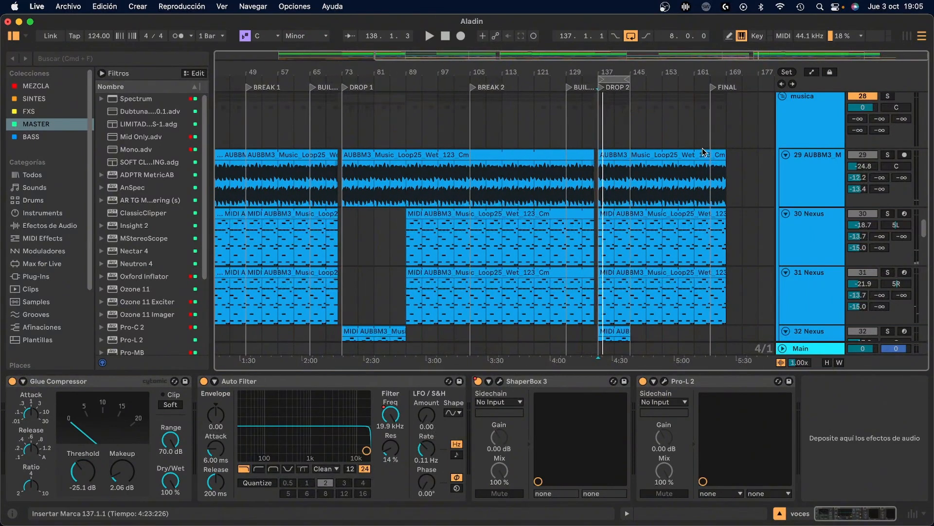
{"action": "scroll", "coordinate": [652, 178], "scroll_direction": "down", "scroll_amount": 10}
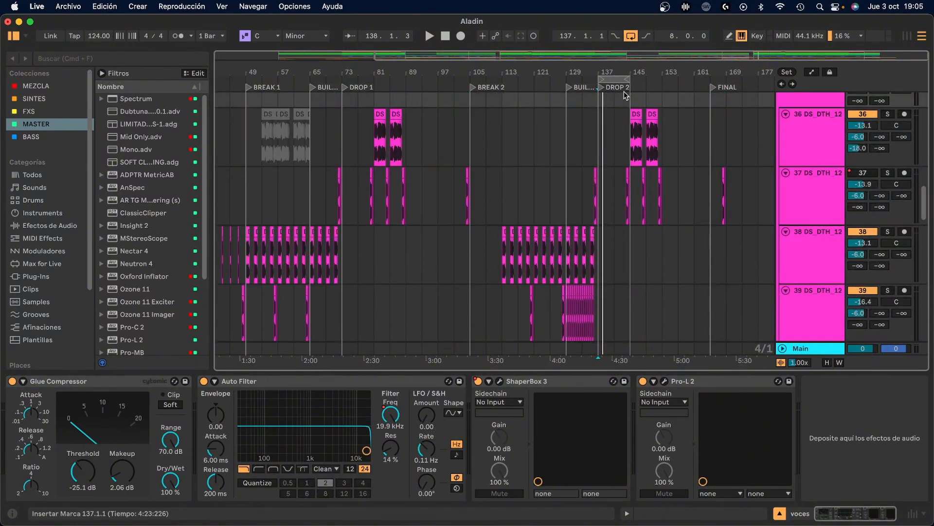
{"action": "left_click", "coordinate": [614, 81]}
{"action": "left_click_drag", "start_coordinate": [615, 80], "coordinate": [654, 81]}
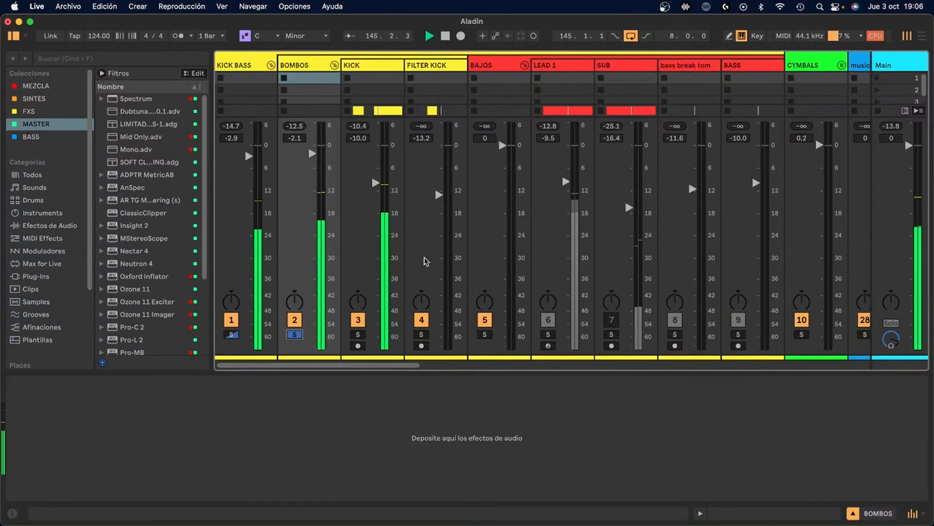
Solo the BAJOS group alongside BOMBOS and voces in the mixer and listen to the vocal tracks' levels
{"action": "scroll", "coordinate": [426, 261], "scroll_direction": "right", "scroll_amount": 5}
{"action": "scroll", "coordinate": [430, 260], "scroll_direction": "left", "scroll_amount": 2}
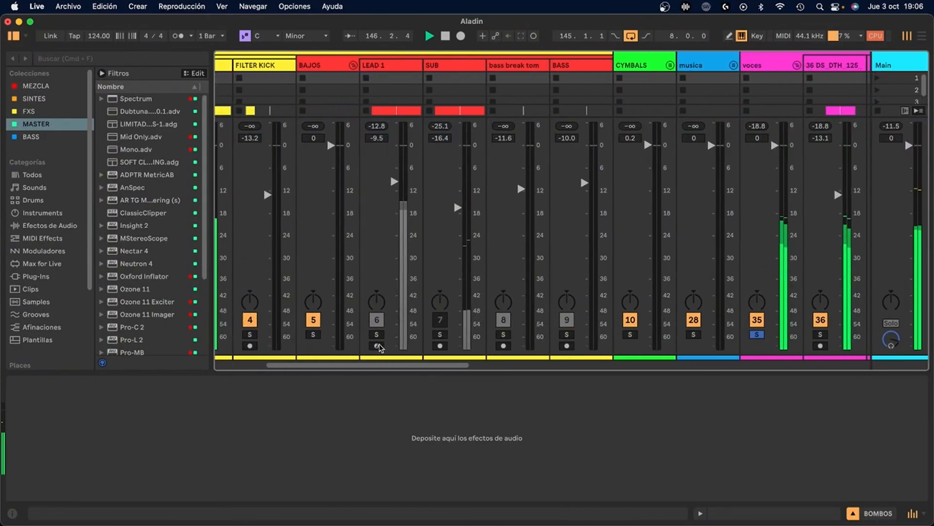
{"action": "left_click", "coordinate": [313, 335]}
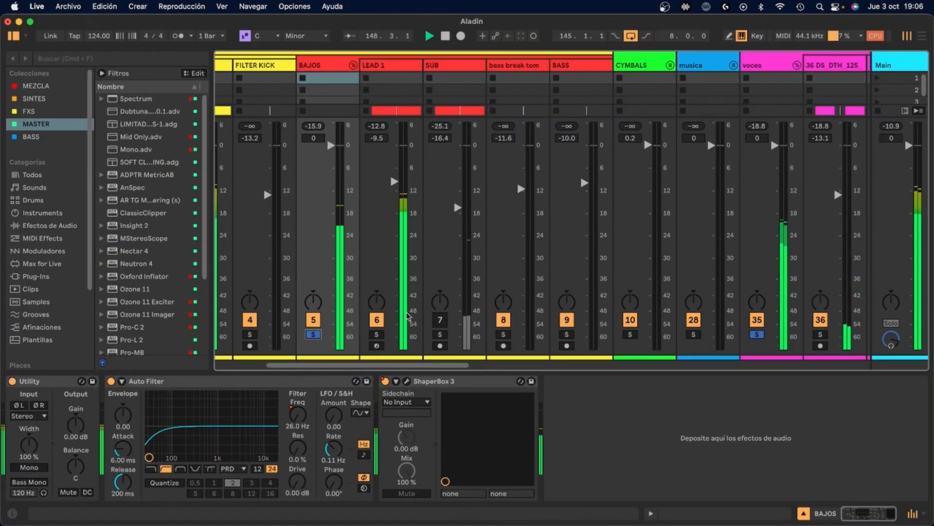
{"action": "scroll", "coordinate": [415, 318], "scroll_direction": "right", "scroll_amount": 5}
{"action": "scroll", "coordinate": [416, 316], "scroll_direction": "right", "scroll_amount": 1}
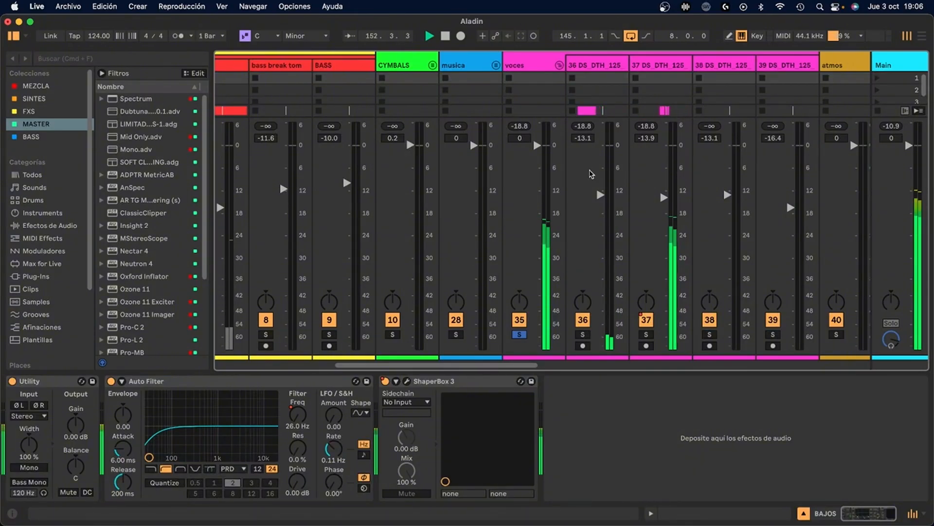
{"action": "key", "text": "space"}
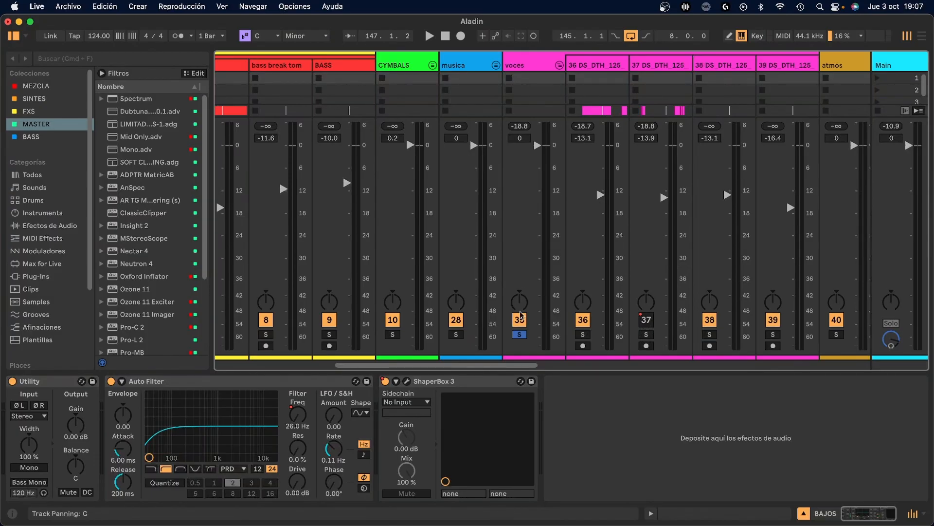
Clear the solos and, while the full mix plays, set the volume of vocal track 36 DS_DTH_125 to -12.2 dB
{"action": "left_click", "coordinate": [518, 335]}
{"action": "key", "text": "space"}
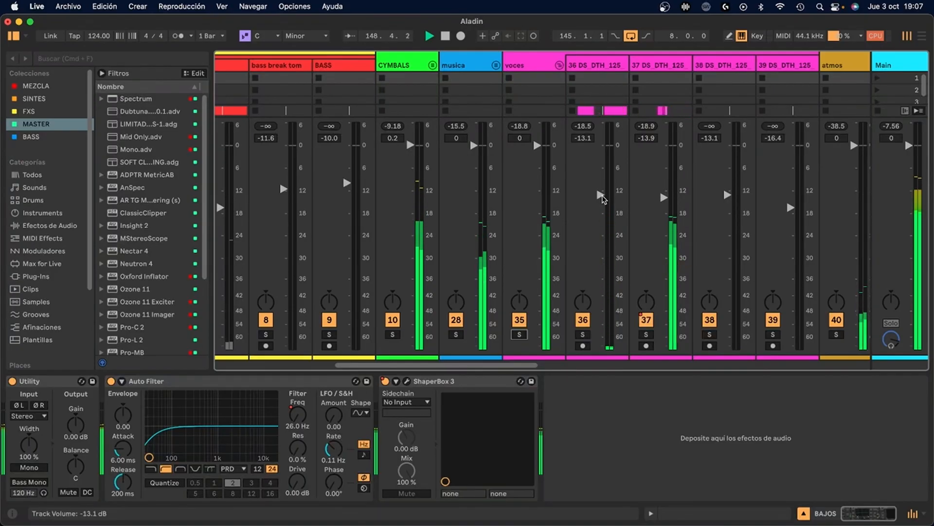
{"action": "left_click_drag", "start_coordinate": [602, 196], "coordinate": [602, 189]}
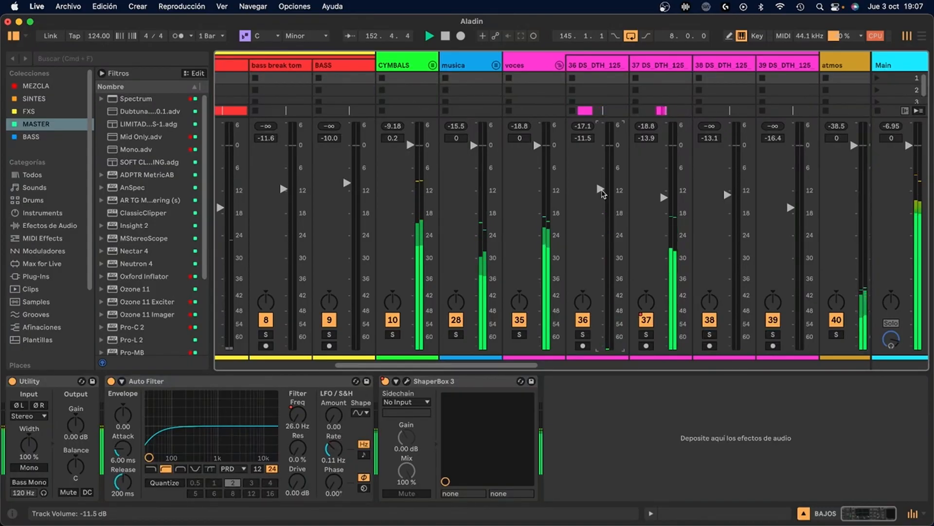
{"action": "left_click", "coordinate": [646, 319]}
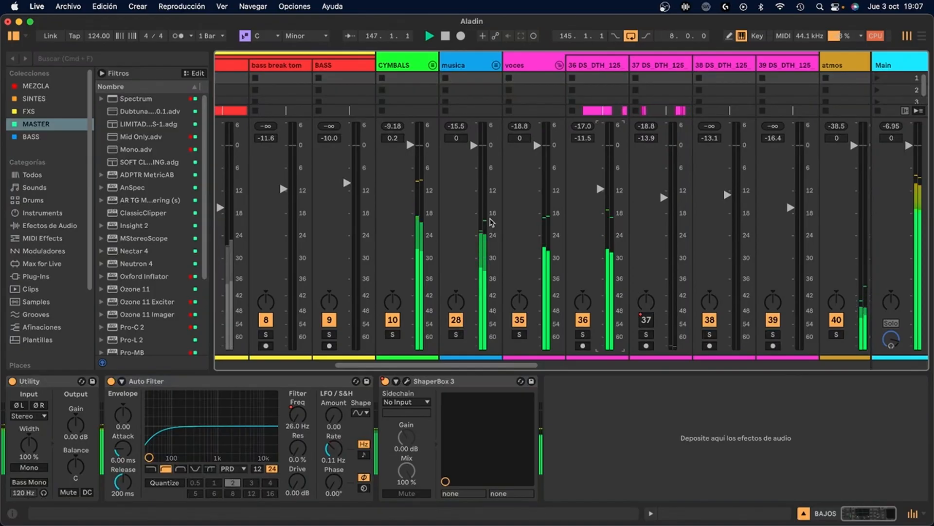
{"action": "key", "text": "super+z"}
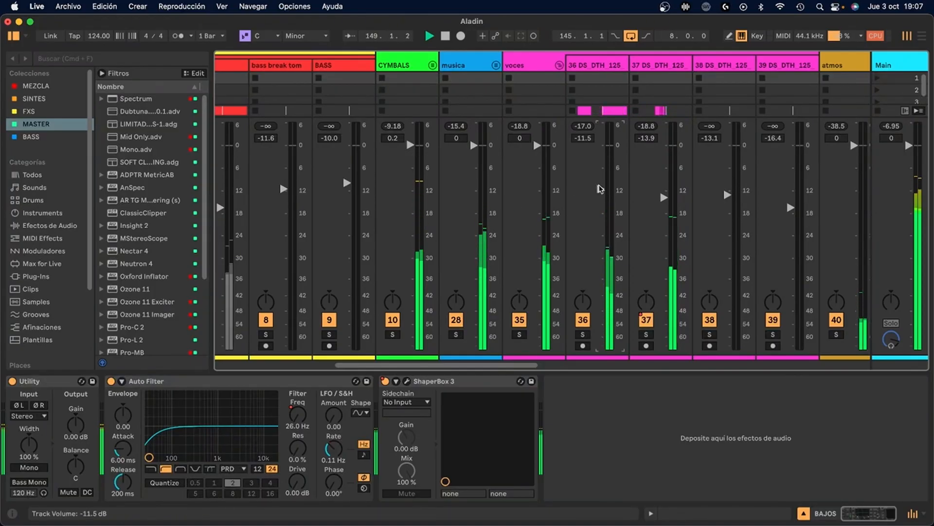
{"action": "left_click_drag", "start_coordinate": [601, 190], "coordinate": [601, 191]}
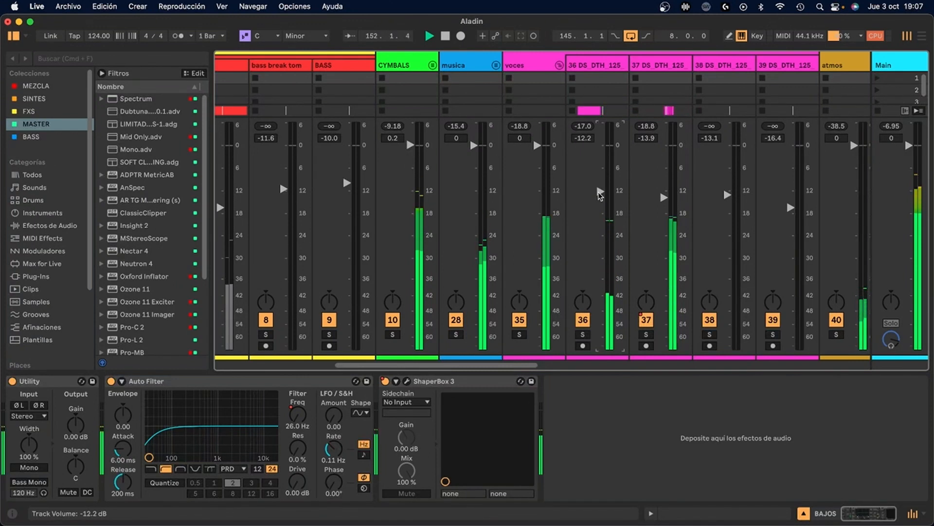
{"action": "key", "text": "space"}
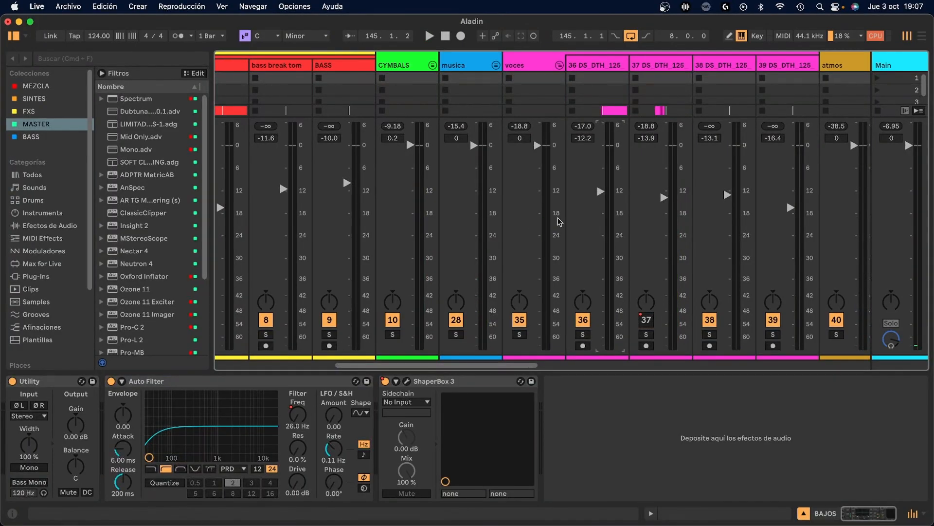
Unfold the CYMBALS group in the mixer and solo its clap track
{"action": "scroll", "coordinate": [547, 220], "scroll_direction": "left", "scroll_amount": 3}
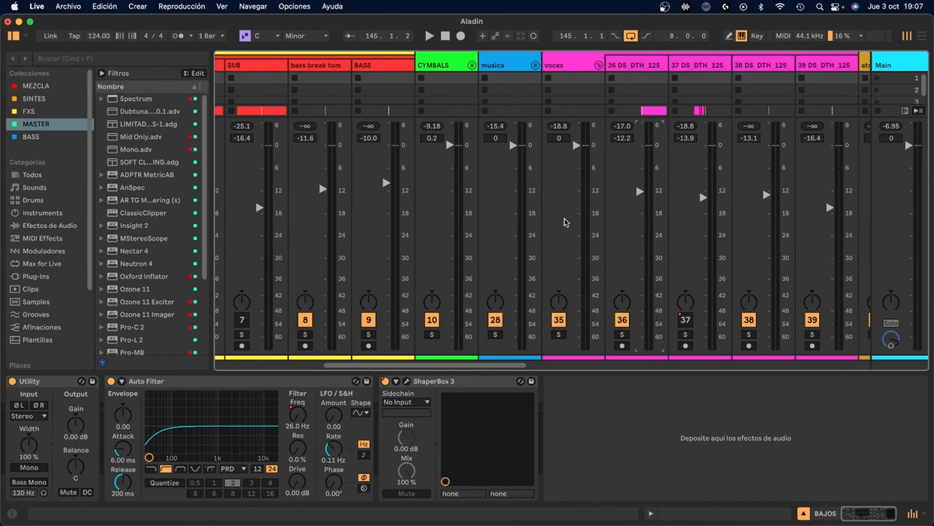
{"action": "scroll", "coordinate": [566, 222], "scroll_direction": "right", "scroll_amount": 2}
{"action": "left_click", "coordinate": [461, 66]}
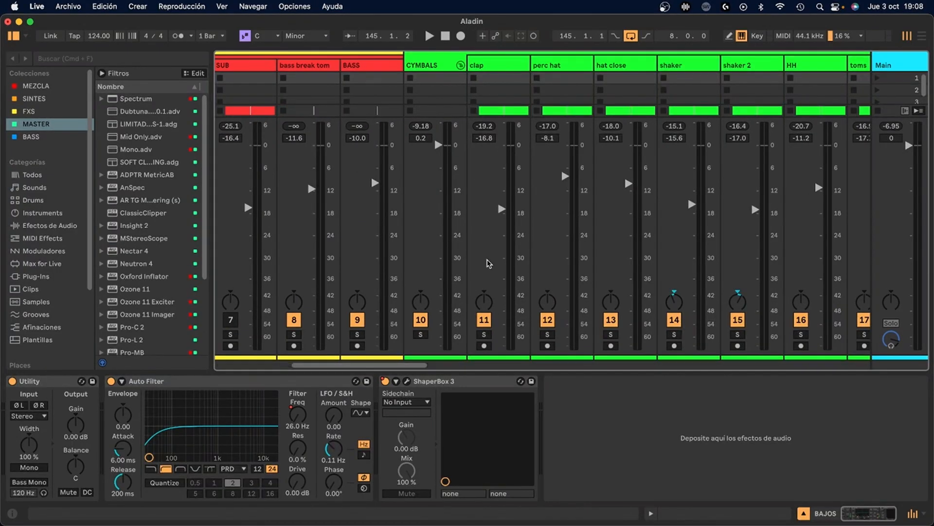
{"action": "scroll", "coordinate": [488, 263], "scroll_direction": "left", "scroll_amount": 3}
{"action": "scroll", "coordinate": [489, 263], "scroll_direction": "left", "scroll_amount": 1}
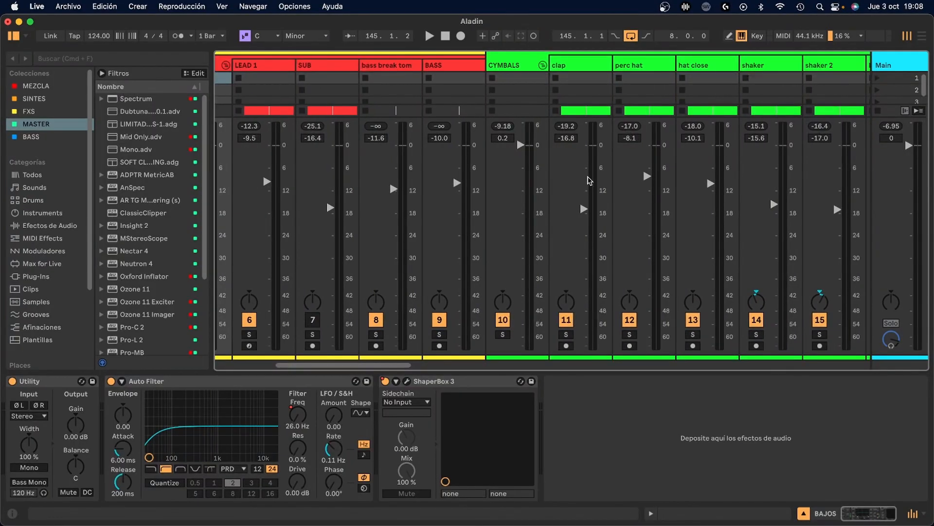
{"action": "left_click", "coordinate": [566, 336]}
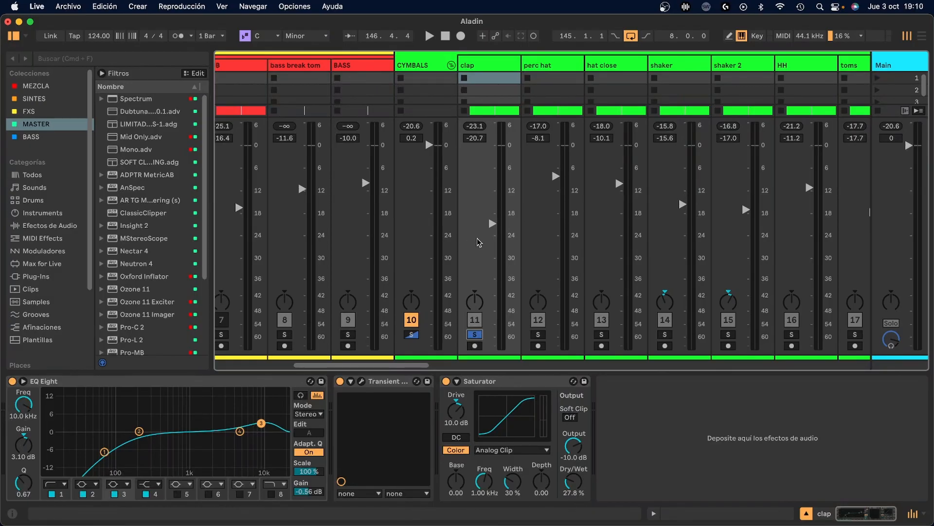
Solo the KICK track in place of the clap and compare the peak levels of the two tracks
{"action": "scroll", "coordinate": [479, 242], "scroll_direction": "left", "scroll_amount": 3}
{"action": "scroll", "coordinate": [476, 242], "scroll_direction": "left", "scroll_amount": 5}
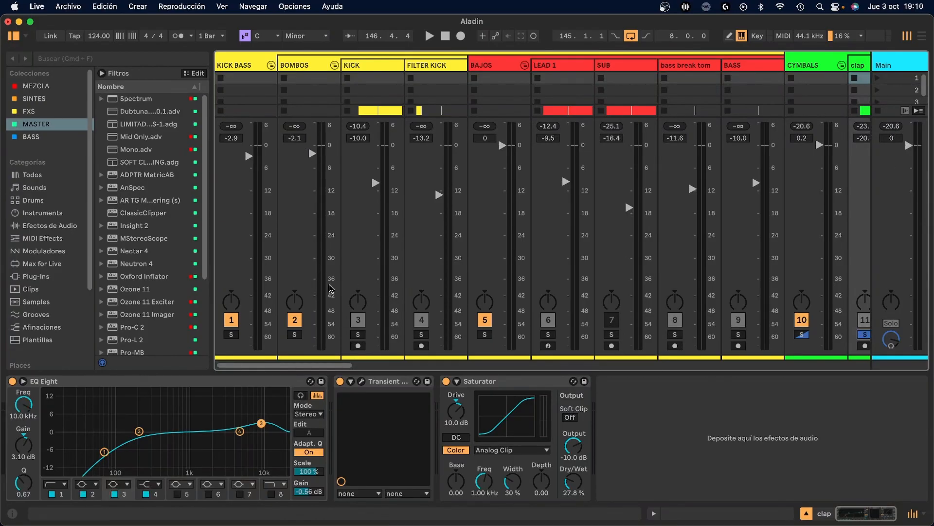
{"action": "left_click", "coordinate": [358, 335]}
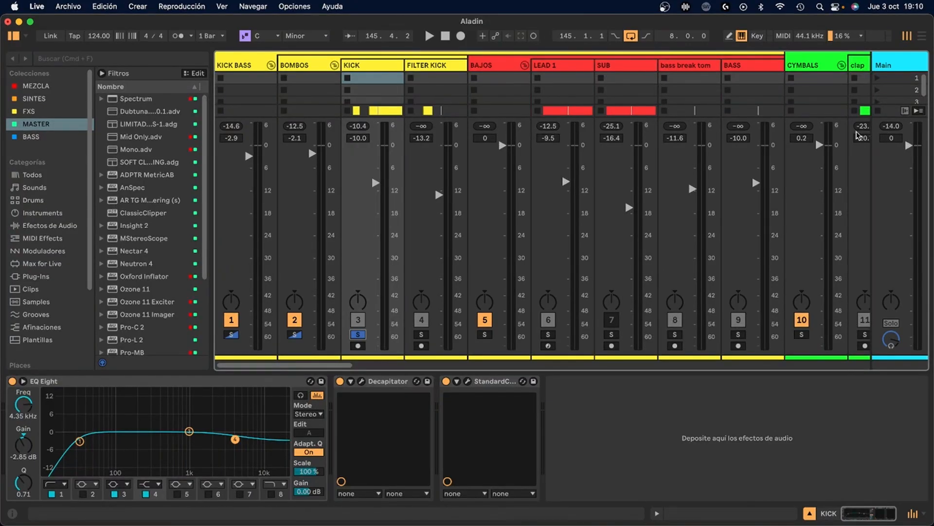
{"action": "scroll", "coordinate": [839, 172], "scroll_direction": "right", "scroll_amount": 2}
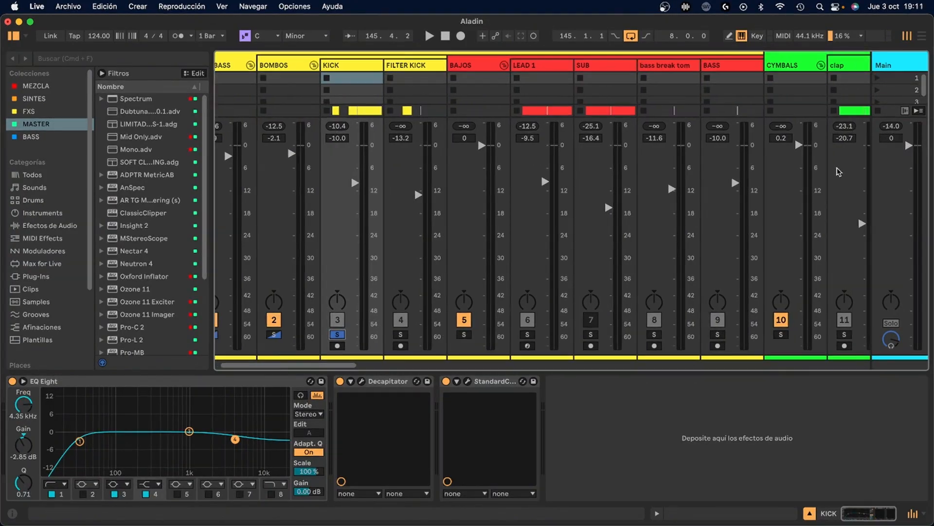
Solo the clap together with the KICK and compare its level with the kick and the other CYMBALS tracks
{"action": "scroll", "coordinate": [835, 173], "scroll_direction": "right", "scroll_amount": 6}
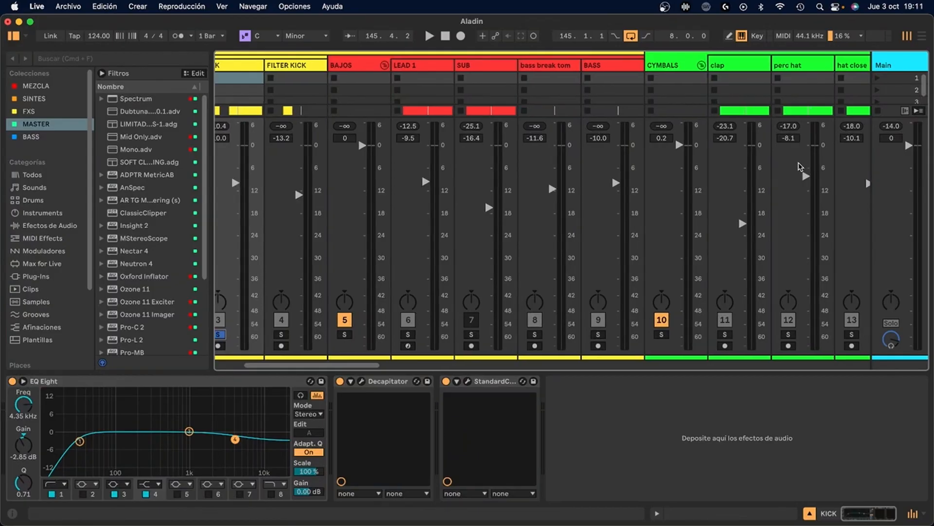
{"action": "scroll", "coordinate": [800, 167], "scroll_direction": "right", "scroll_amount": 7}
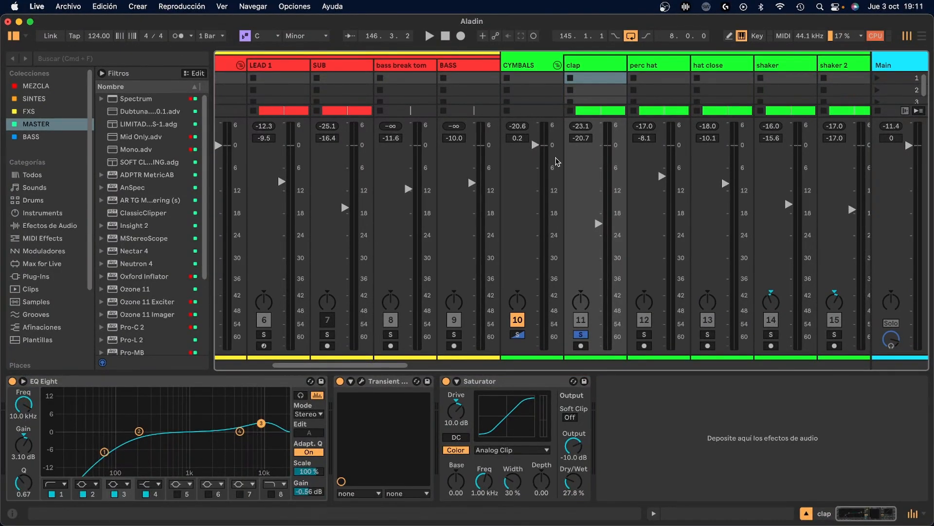
{"action": "scroll", "coordinate": [363, 157], "scroll_direction": "left", "scroll_amount": 5}
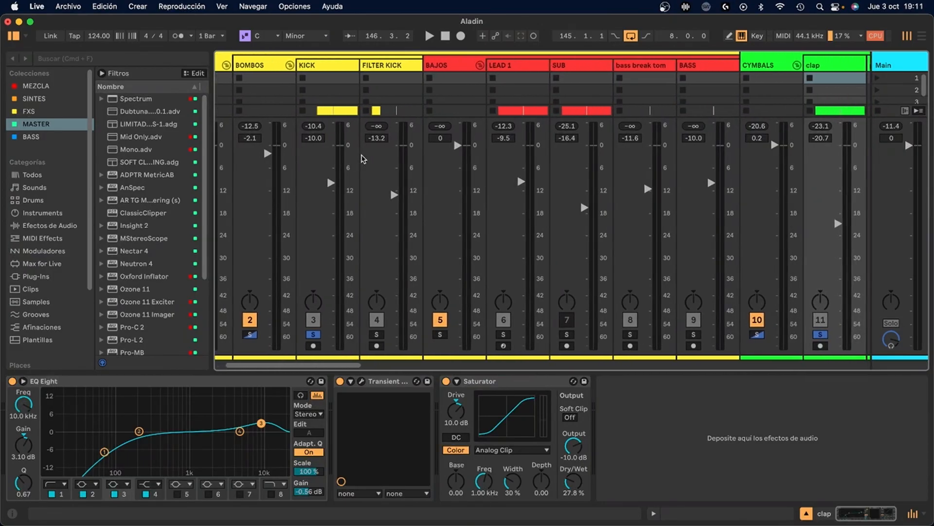
{"action": "scroll", "coordinate": [362, 157], "scroll_direction": "right", "scroll_amount": 10}
{"action": "scroll", "coordinate": [447, 204], "scroll_direction": "right", "scroll_amount": 1}
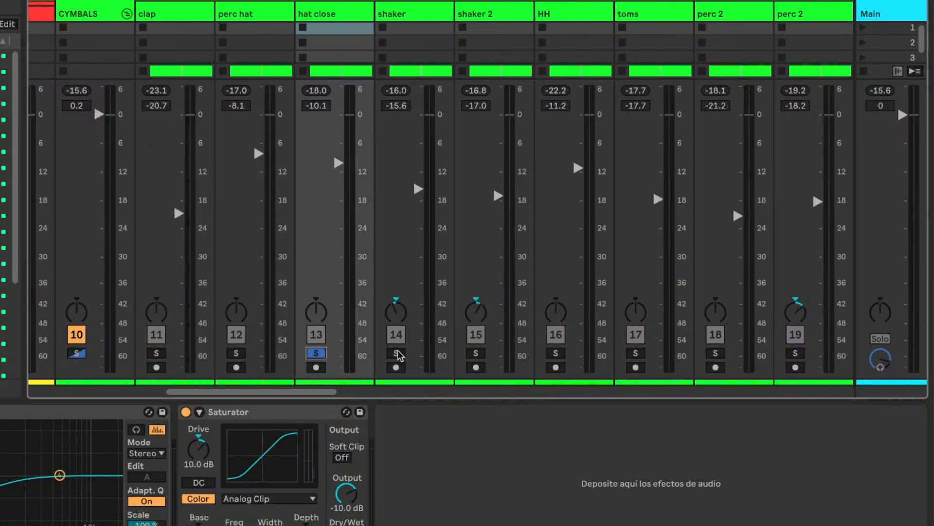
Solo shaker, shaker 2, toms, perc 2 and perc 3 one at a time and listen to each percussion level
{"action": "left_click", "coordinate": [397, 353]}
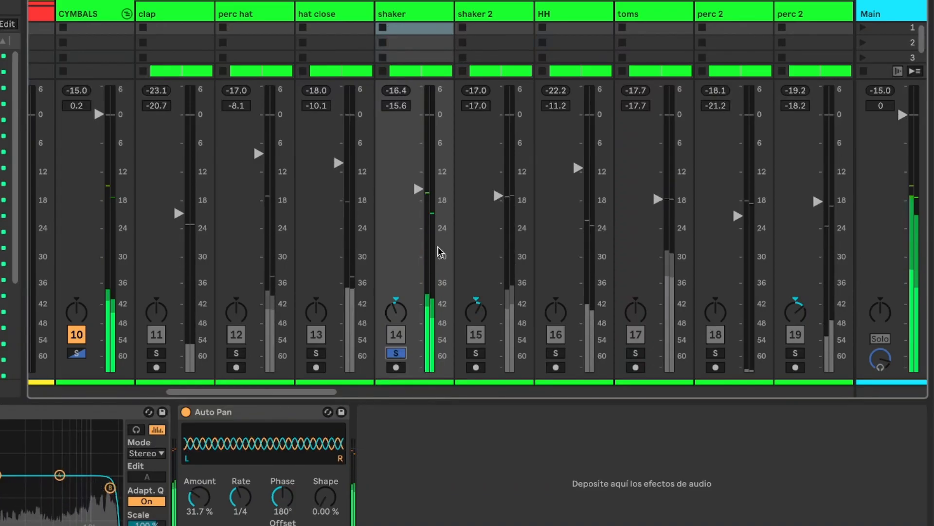
{"action": "left_click", "coordinate": [475, 353]}
{"action": "key", "text": "space"}
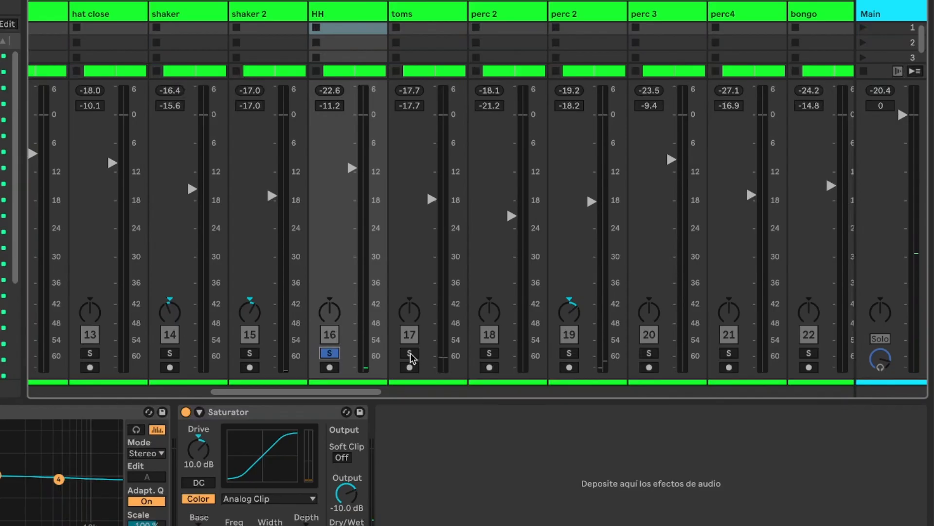
{"action": "left_click", "coordinate": [410, 353]}
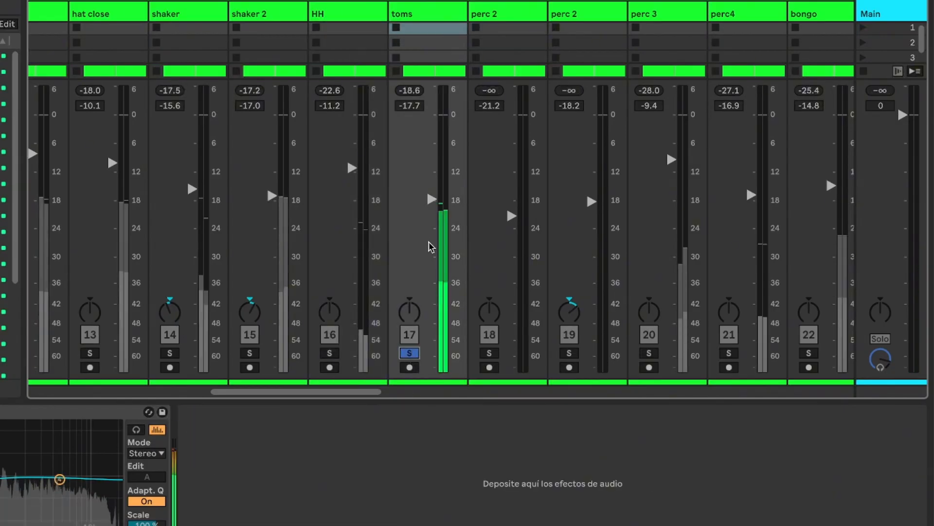
{"action": "left_click", "coordinate": [493, 352]}
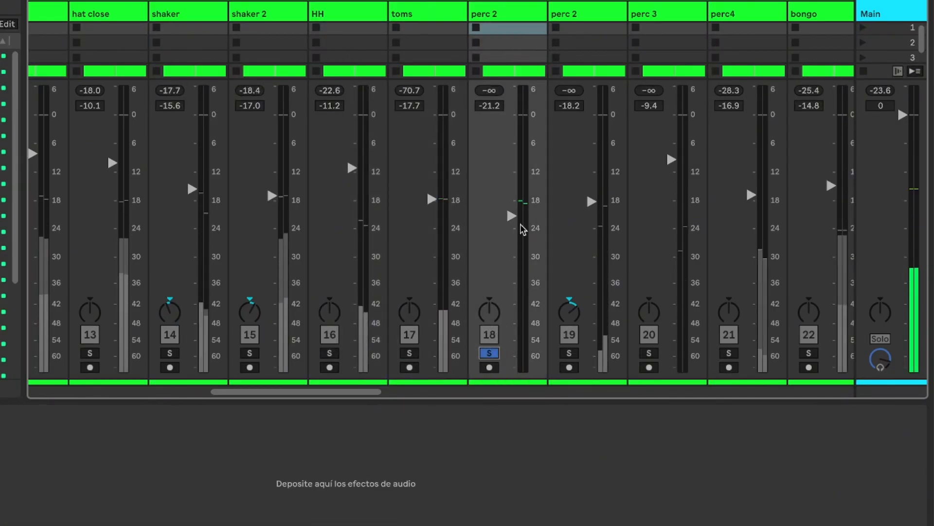
{"action": "scroll", "coordinate": [521, 225], "scroll_direction": "right", "scroll_amount": 3}
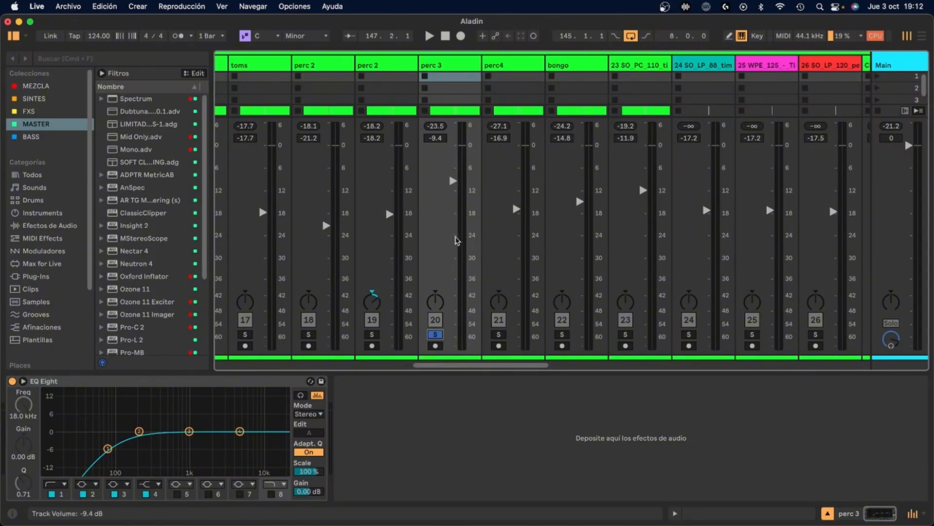
{"action": "scroll", "coordinate": [465, 236], "scroll_direction": "right", "scroll_amount": 3}
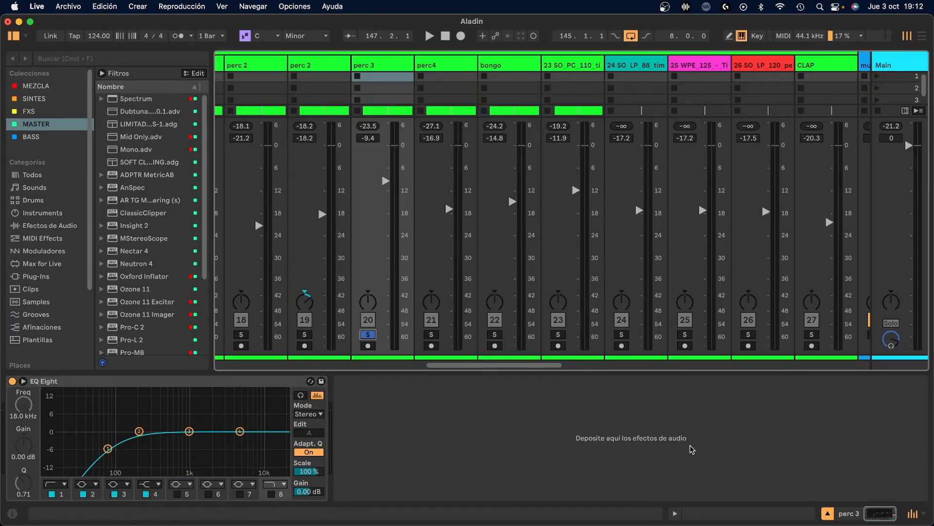
Clear the CYMBALS solo in the arrangement and play the full mix from the start of DROP 2
{"action": "key", "text": "Tab"}
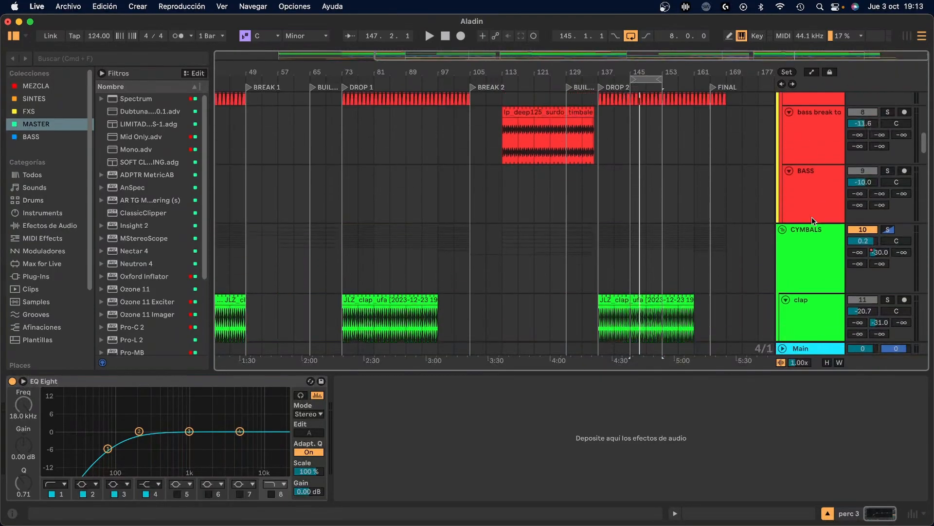
{"action": "left_click", "coordinate": [891, 230]}
{"action": "scroll", "coordinate": [796, 172], "scroll_direction": "down", "scroll_amount": 4}
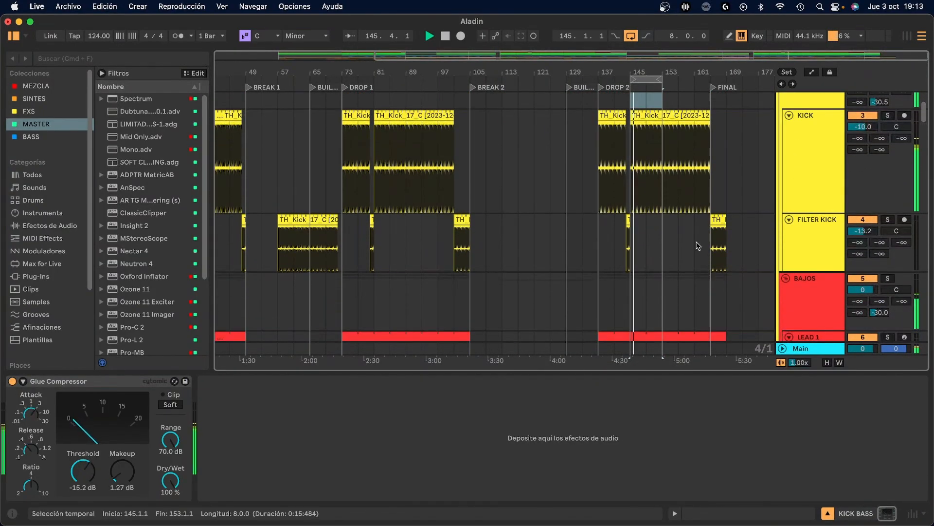
{"action": "left_click", "coordinate": [598, 254]}
{"action": "scroll", "coordinate": [598, 254], "scroll_direction": "down", "scroll_amount": 3}
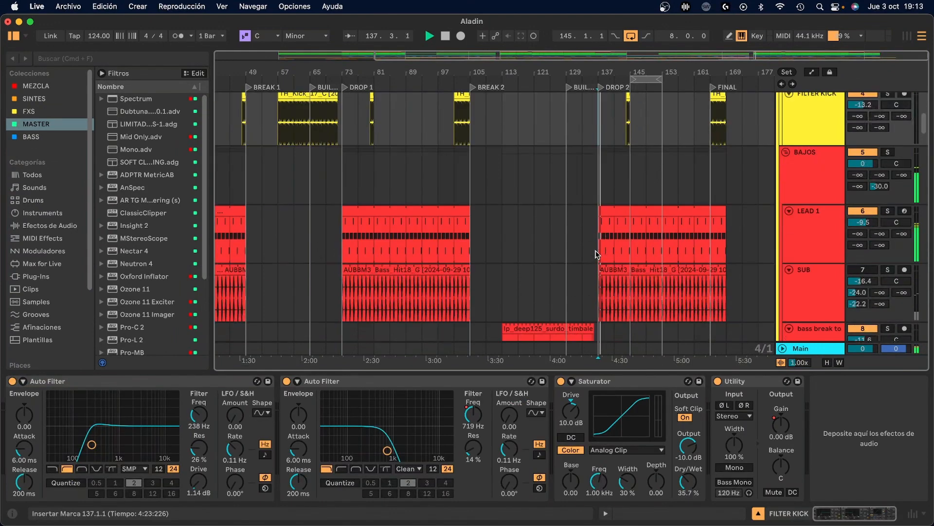
{"action": "scroll", "coordinate": [734, 266], "scroll_direction": "down", "scroll_amount": 6}
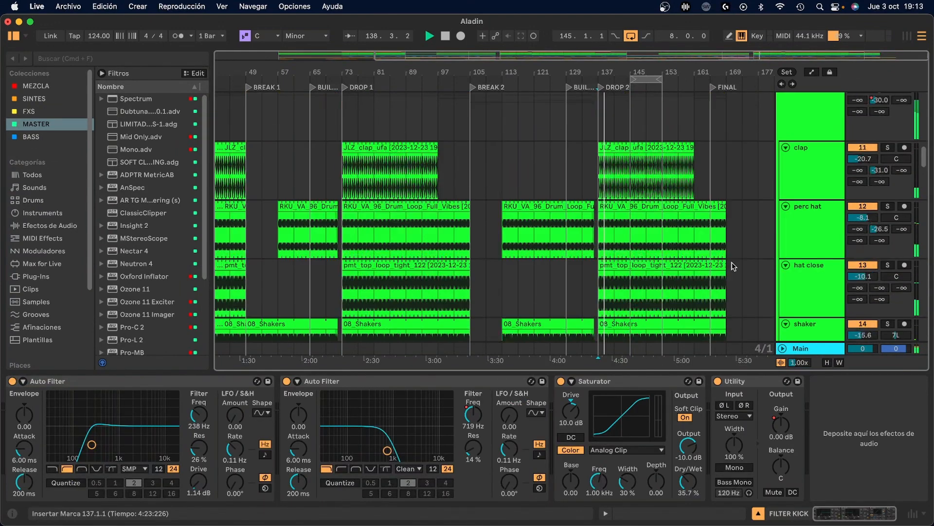
{"action": "scroll", "coordinate": [733, 266], "scroll_direction": "up", "scroll_amount": 1}
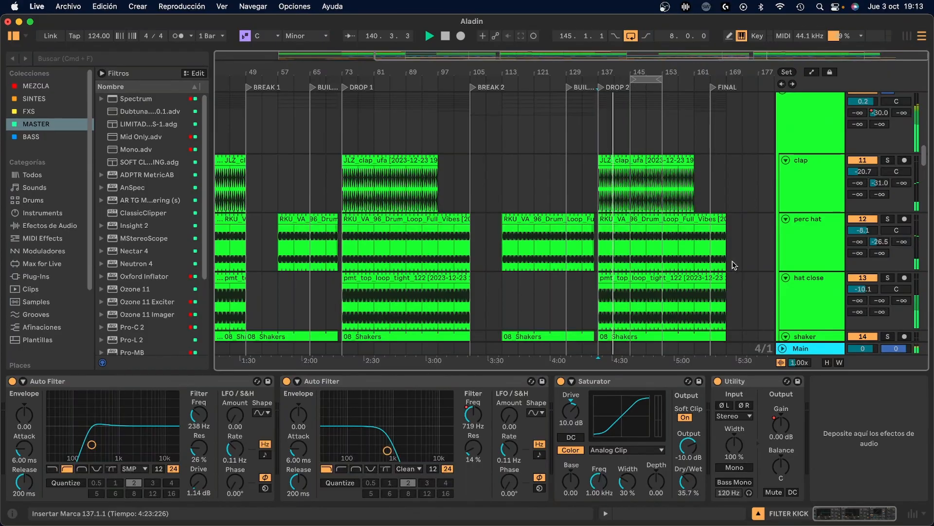
{"action": "key", "text": "space"}
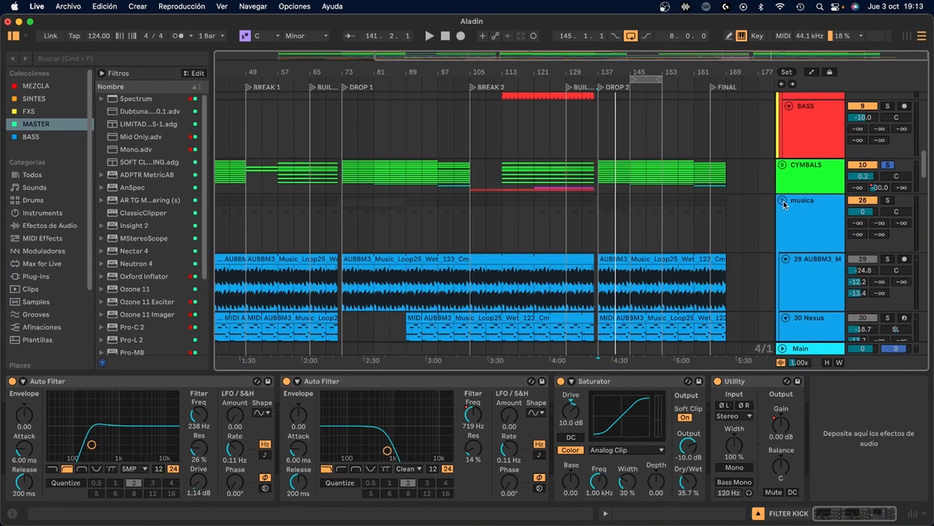
Solo the musica group in the mixer and play it to check its tracks' levels
{"action": "key", "text": "Tab"}
{"action": "scroll", "coordinate": [637, 234], "scroll_direction": "right", "scroll_amount": 10}
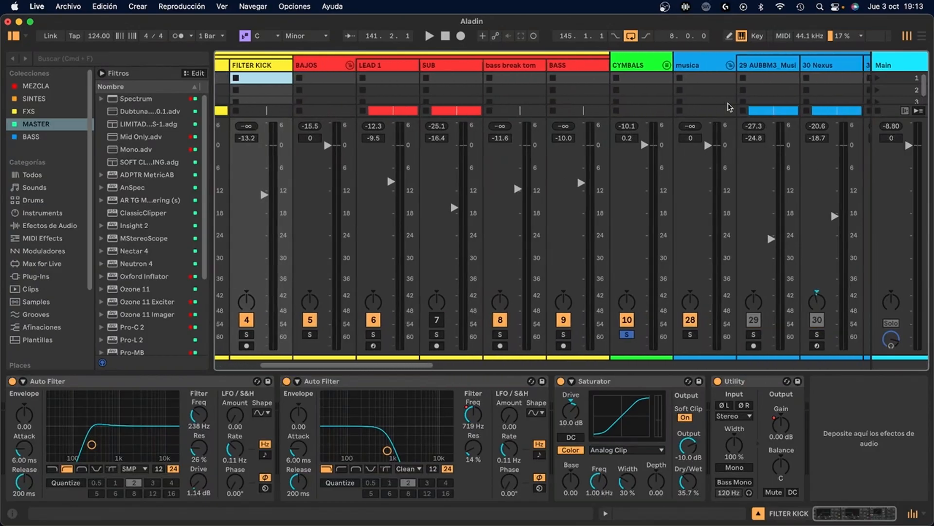
{"action": "scroll", "coordinate": [444, 97], "scroll_direction": "right", "scroll_amount": 5}
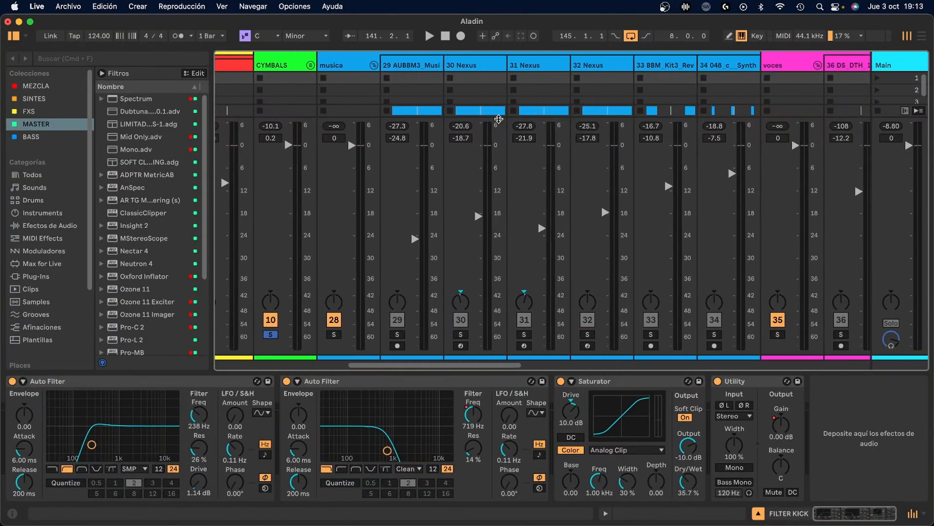
{"action": "scroll", "coordinate": [444, 94], "scroll_direction": "right", "scroll_amount": 2}
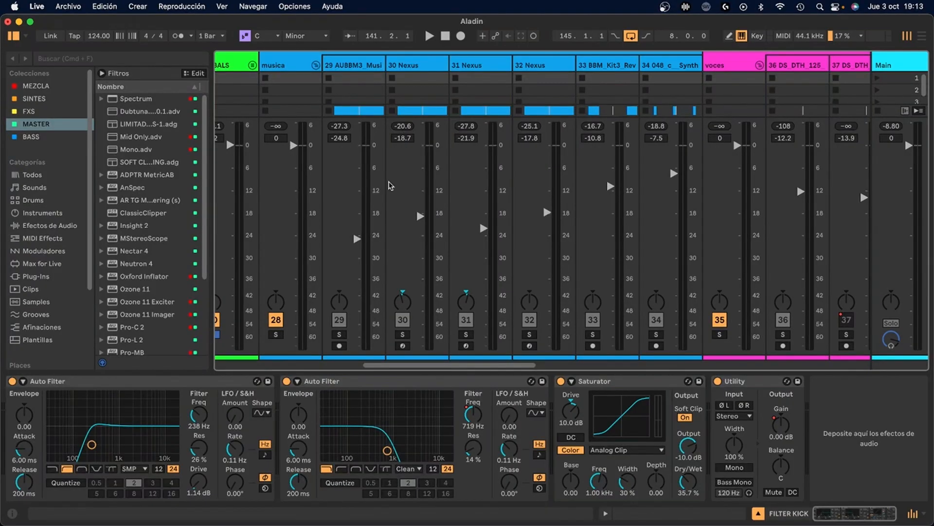
{"action": "key", "text": "space"}
{"action": "left_click", "coordinate": [285, 306]}
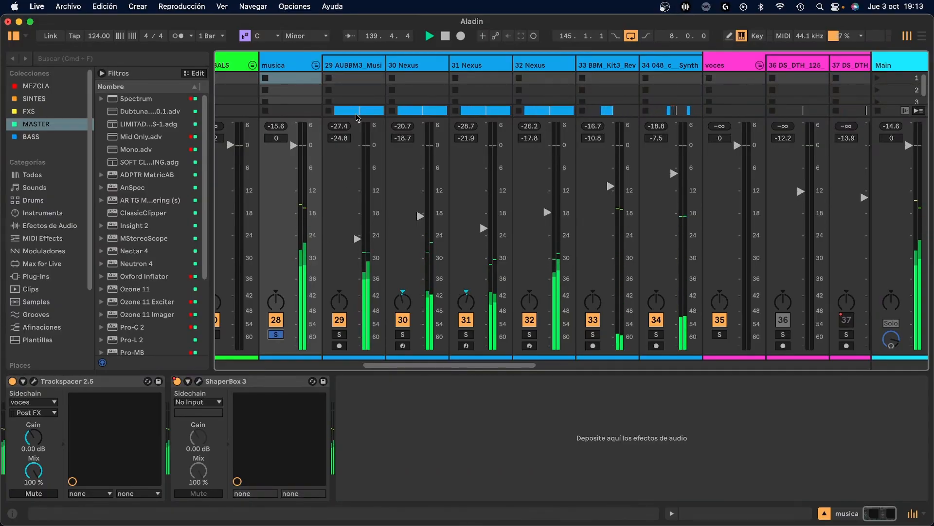
Solo track 29 AUBBM3_Musi within the musica group and listen to its level
{"action": "left_click", "coordinate": [339, 335]}
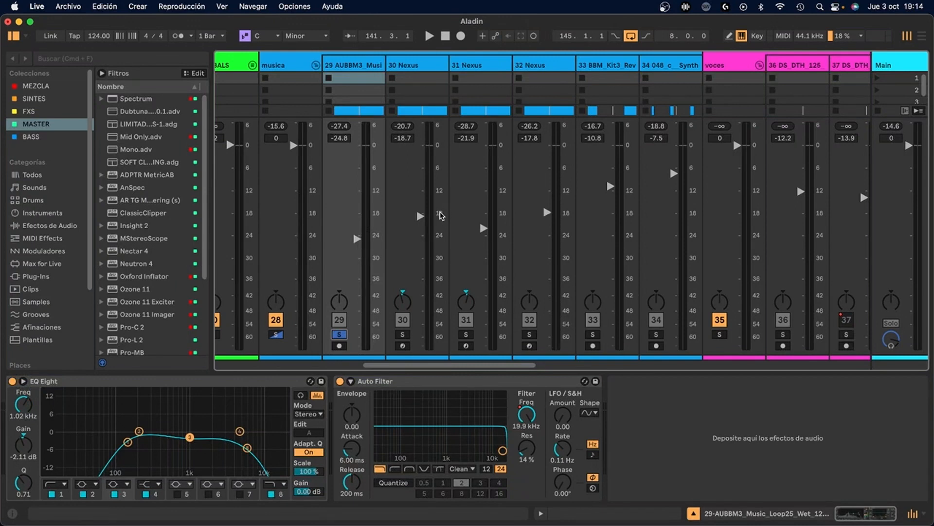
{"action": "left_click", "coordinate": [338, 335]}
{"action": "key", "text": "space"}
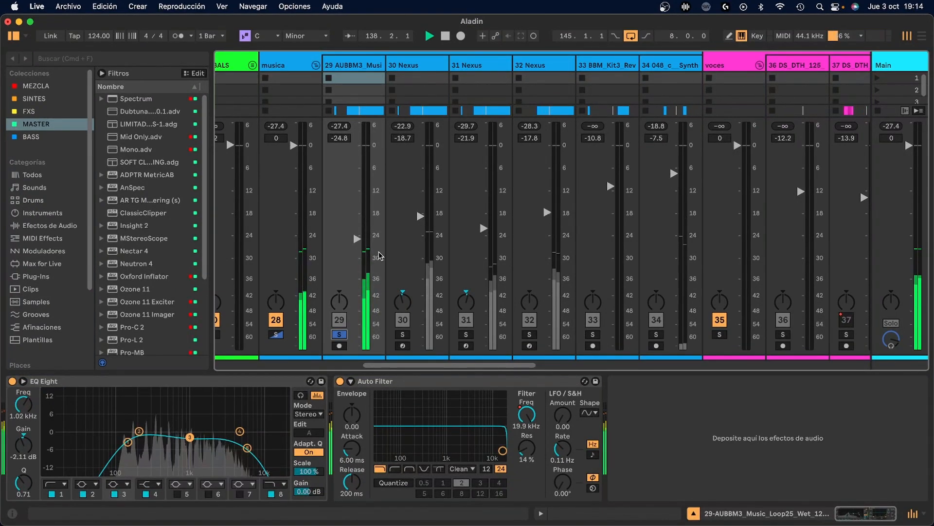
{"action": "key", "text": "space"}
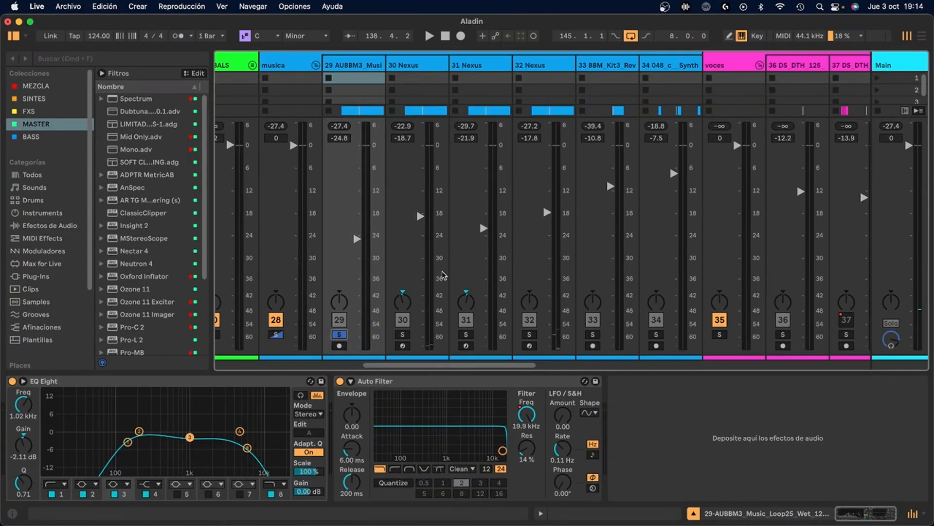
Solo track 30 Nexus in place of track 29 and check its peak level during playback
{"action": "left_click", "coordinate": [402, 335]}
{"action": "left_click", "coordinate": [401, 248]}
{"action": "key", "text": "space"}
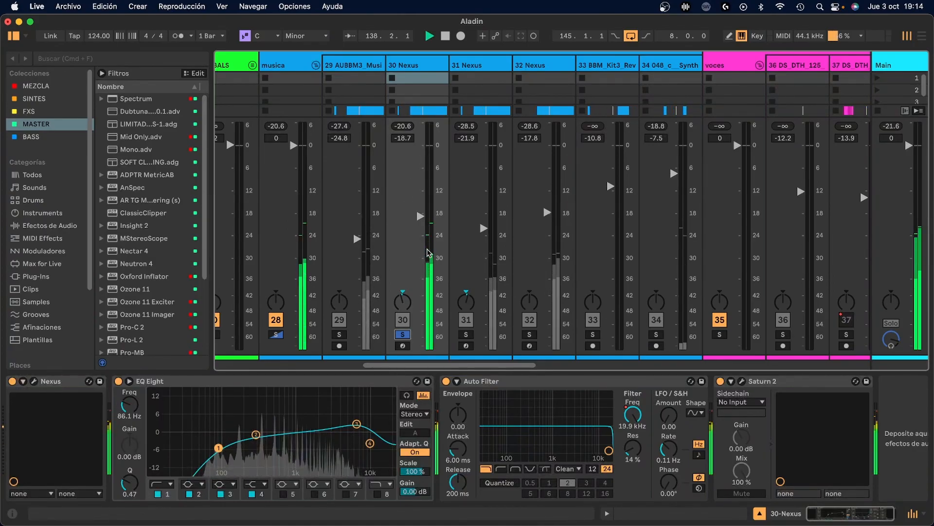
{"action": "key", "text": "space"}
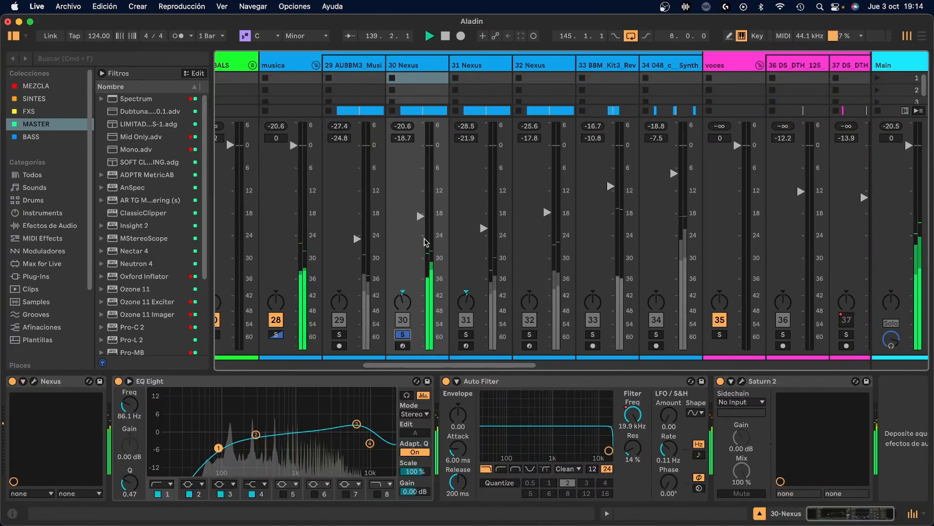
Solo track 31 Nexus alone, add 30 Nexus to the solo, and listen to how the two levels combine
{"action": "left_click", "coordinate": [467, 334]}
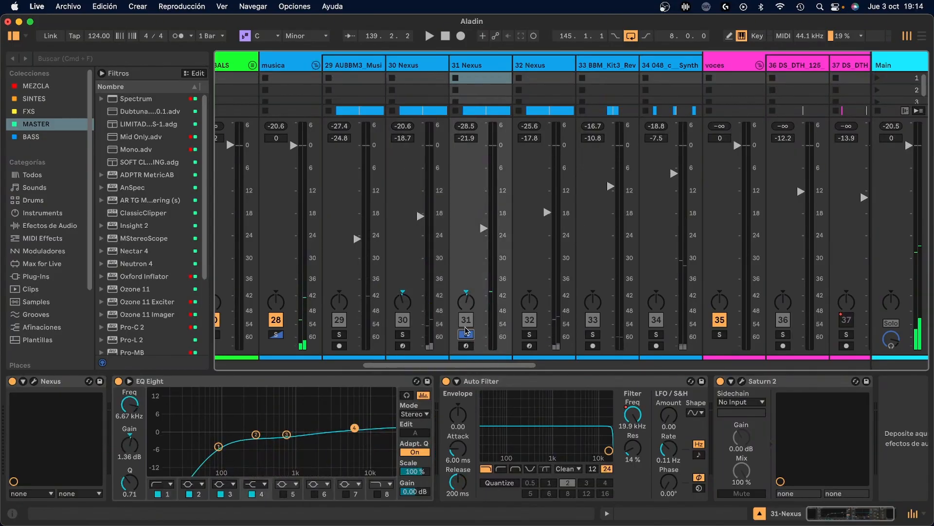
{"action": "key", "text": "space"}
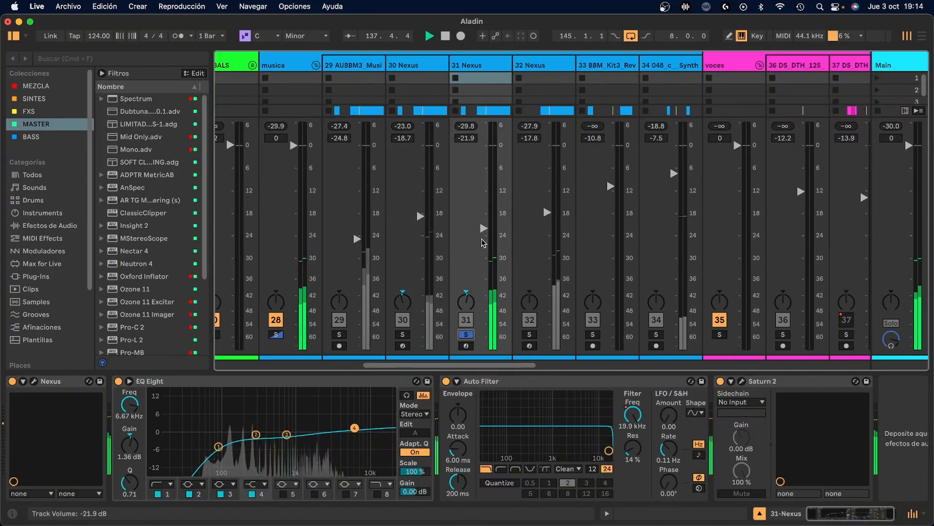
{"action": "key", "text": "space"}
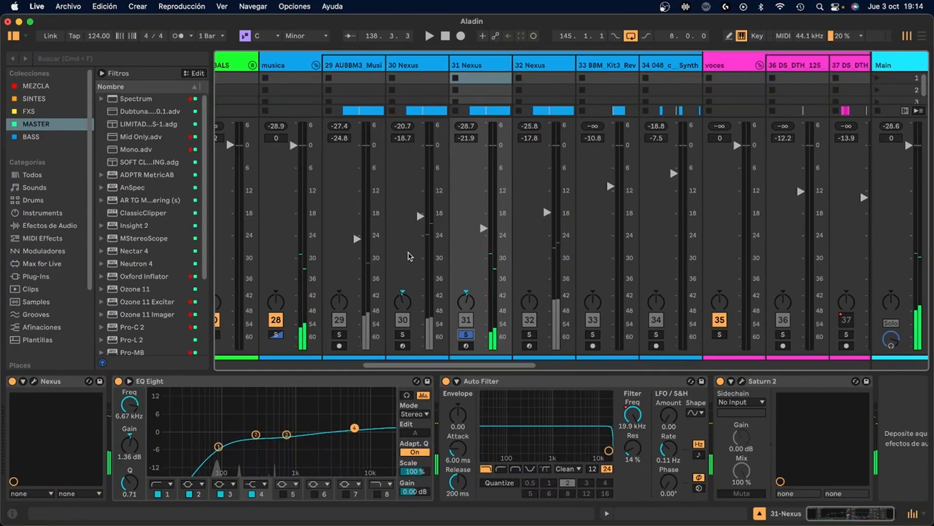
{"action": "left_click", "coordinate": [402, 334], "text": "super"}
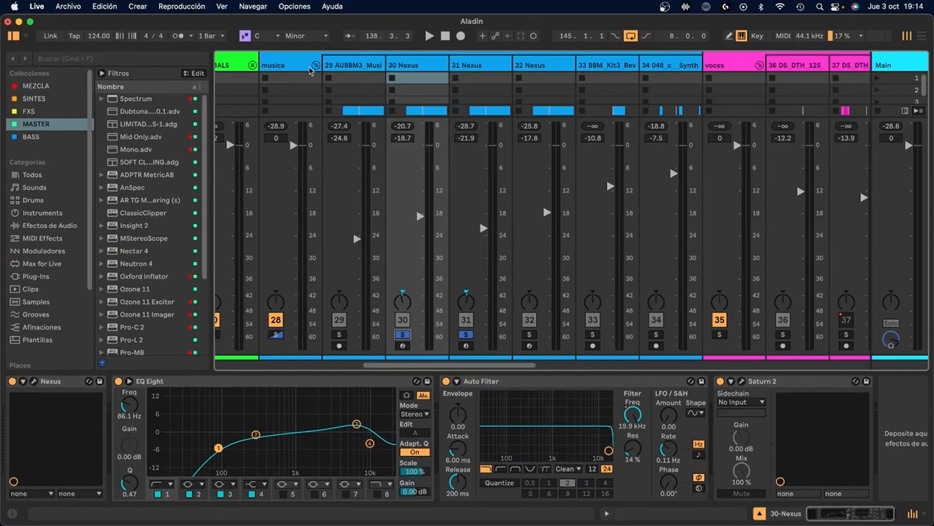
{"action": "key", "text": "space"}
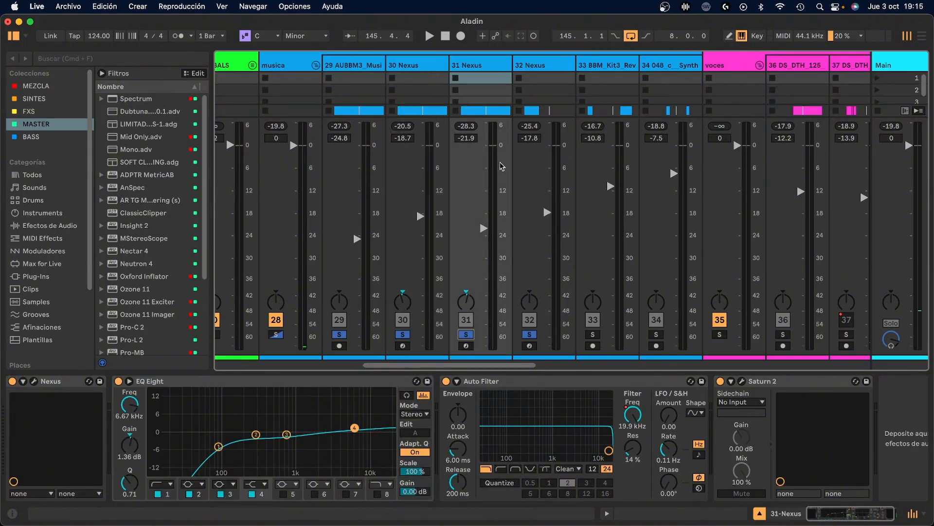
Play the voces group soloed alongside music tracks 29 to 32 and compare vocal and music levels
{"action": "scroll", "coordinate": [557, 217], "scroll_direction": "right", "scroll_amount": 2}
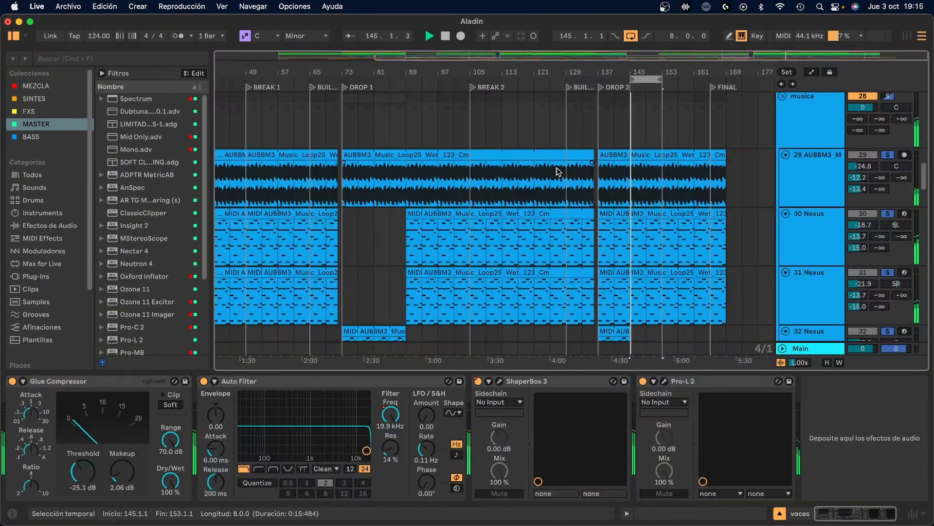
{"action": "key", "text": "Tab"}
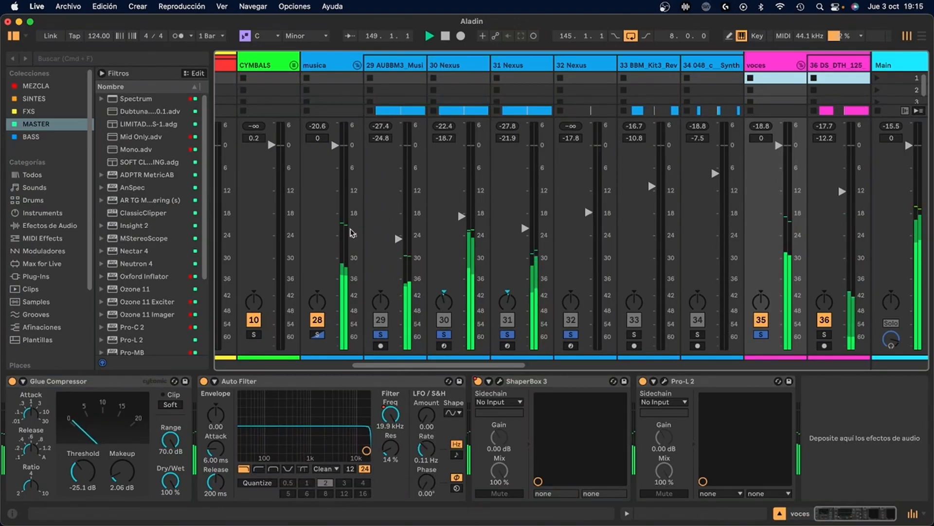
{"action": "scroll", "coordinate": [487, 231], "scroll_direction": "right", "scroll_amount": 10}
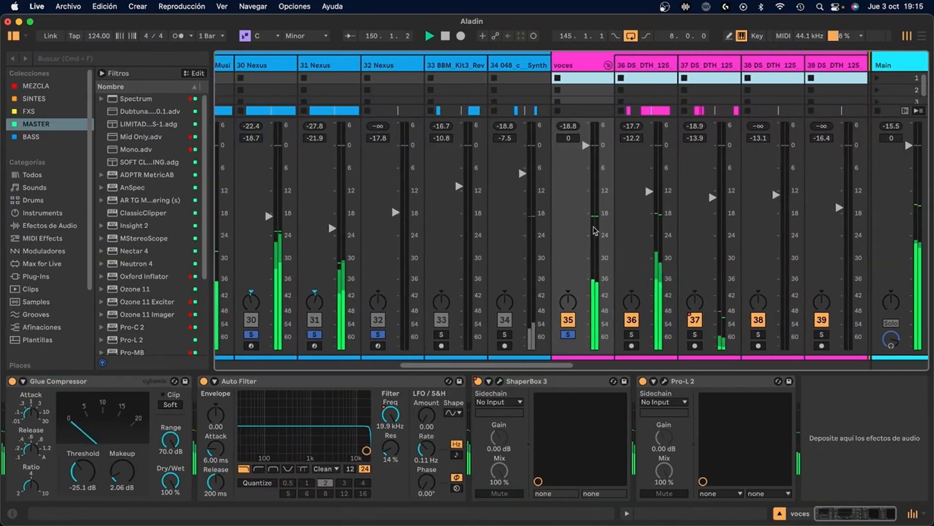
{"action": "key", "text": "space"}
Solo the atmos group and play it back to check the levels of atmosphere tracks 42, 43 and 44
{"action": "scroll", "coordinate": [595, 230], "scroll_direction": "right", "scroll_amount": 8}
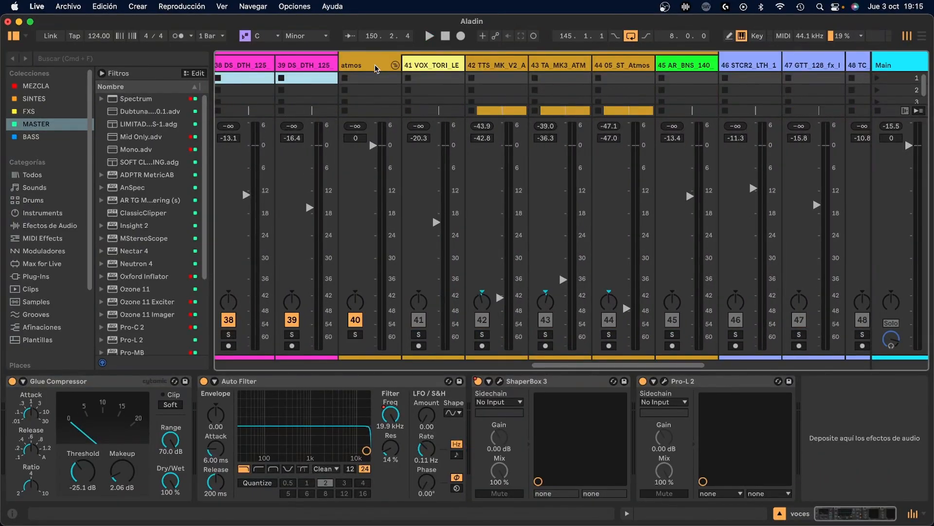
{"action": "scroll", "coordinate": [555, 146], "scroll_direction": "right", "scroll_amount": 3}
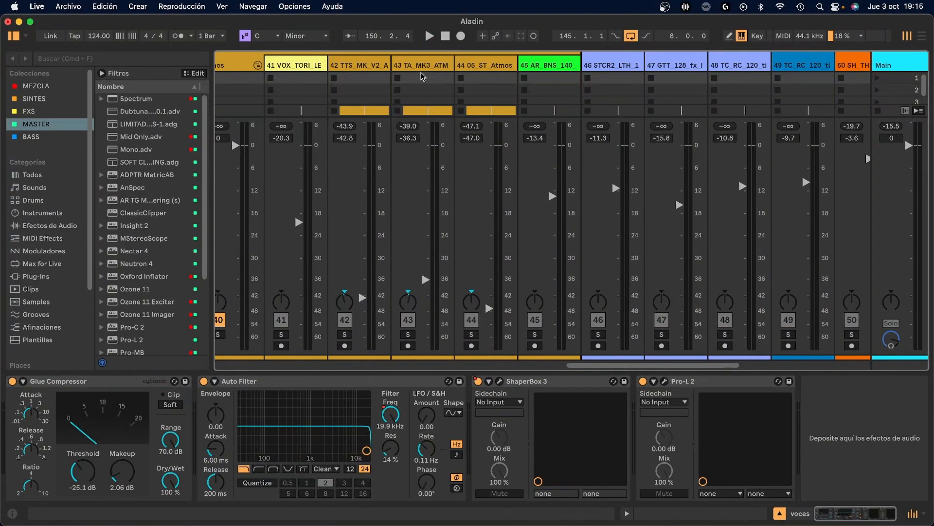
{"action": "scroll", "coordinate": [394, 72], "scroll_direction": "left", "scroll_amount": 2}
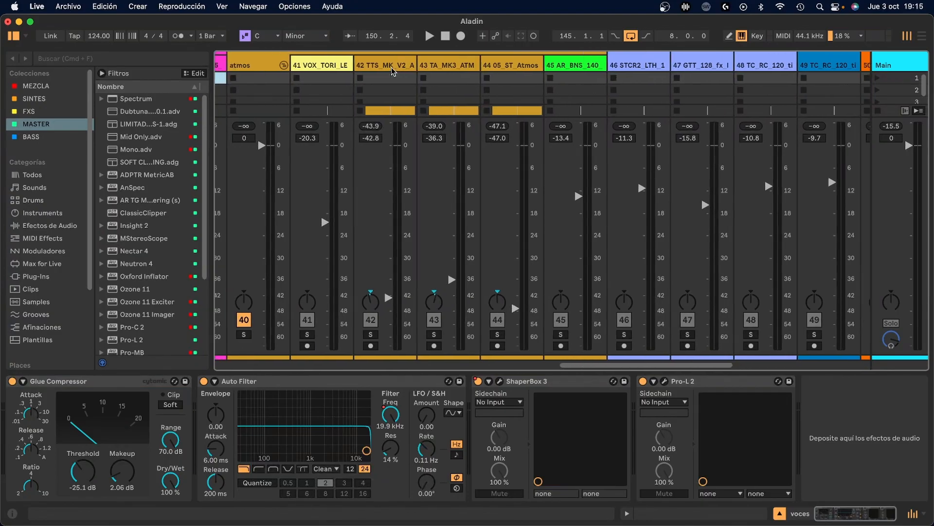
{"action": "left_click", "coordinate": [252, 335]}
{"action": "key", "text": "space"}
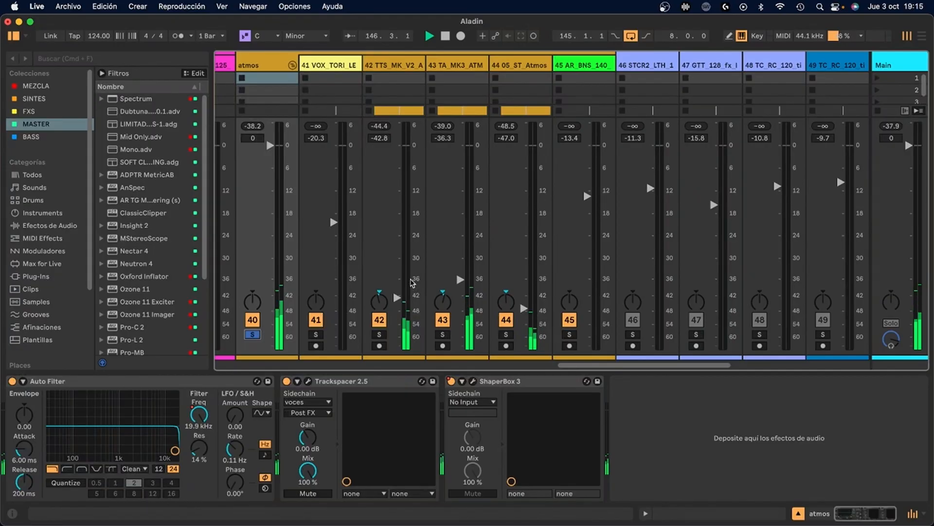
{"action": "key", "text": "space"}
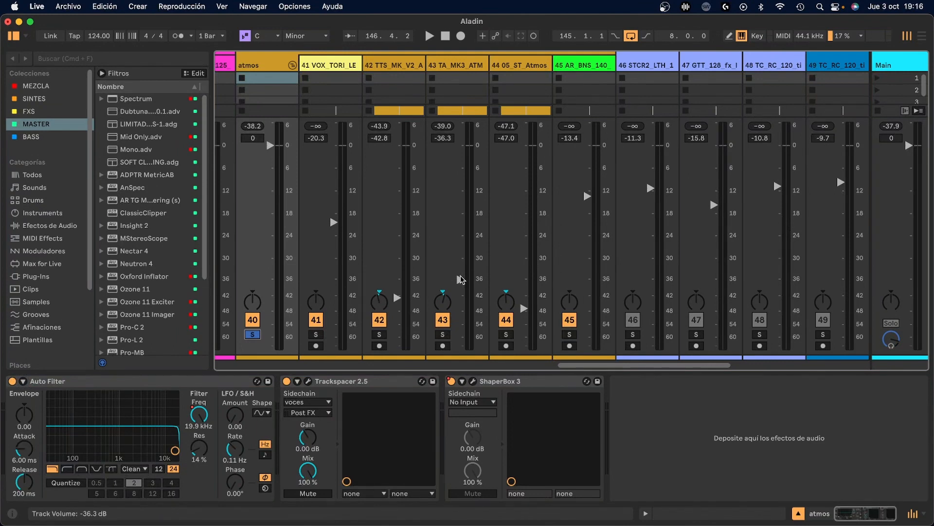
Review the tracks in the arrangement, from the FXS and atmos groups up to the KICK BASS group
{"action": "key", "text": "Tab"}
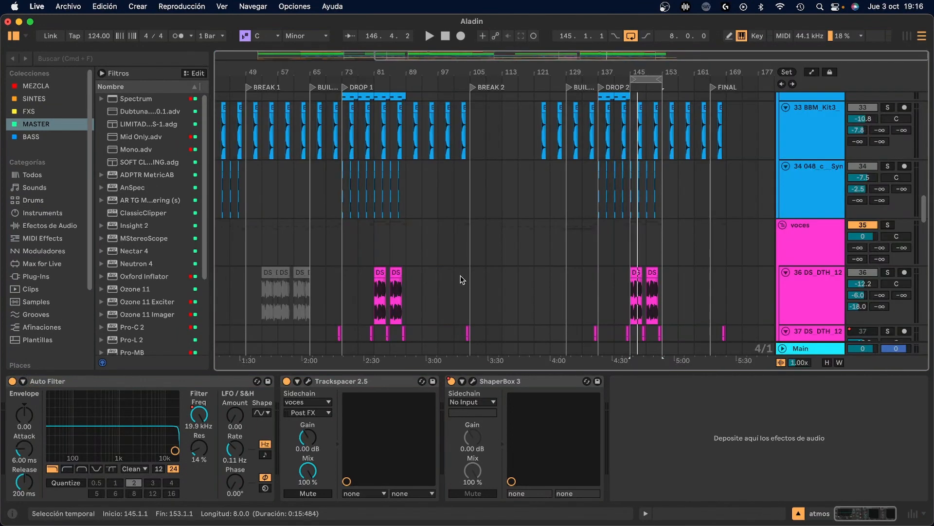
{"action": "scroll", "coordinate": [561, 278], "scroll_direction": "down", "scroll_amount": 15}
{"action": "scroll", "coordinate": [561, 276], "scroll_direction": "down", "scroll_amount": 5}
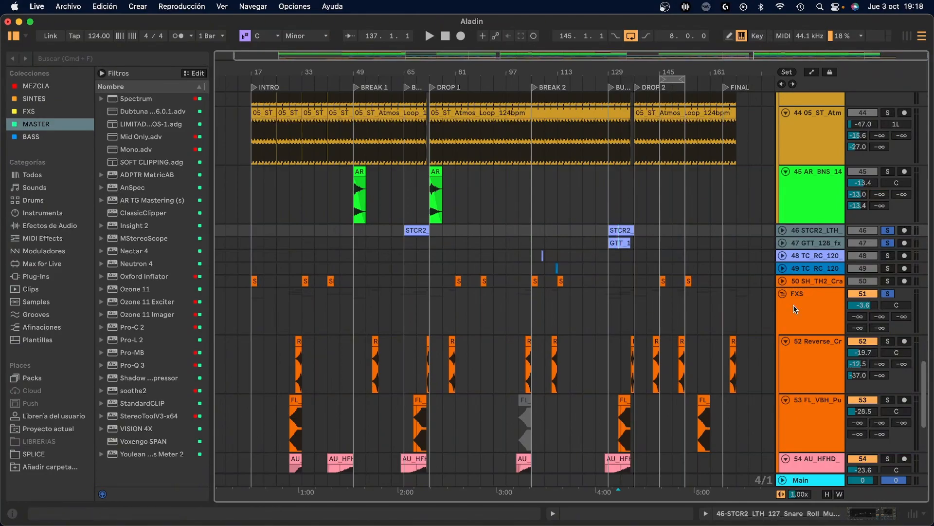
{"action": "scroll", "coordinate": [796, 311], "scroll_direction": "up", "scroll_amount": 8}
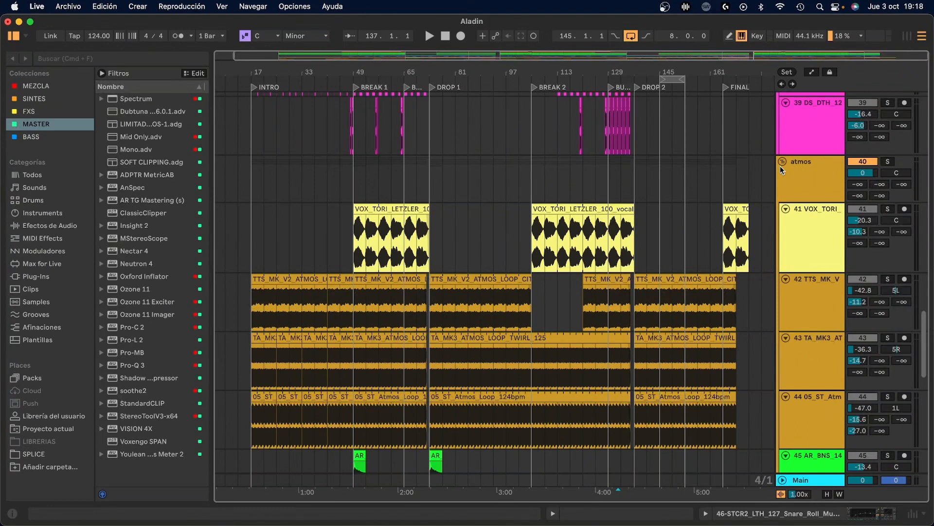
{"action": "scroll", "coordinate": [788, 165], "scroll_direction": "up", "scroll_amount": 20}
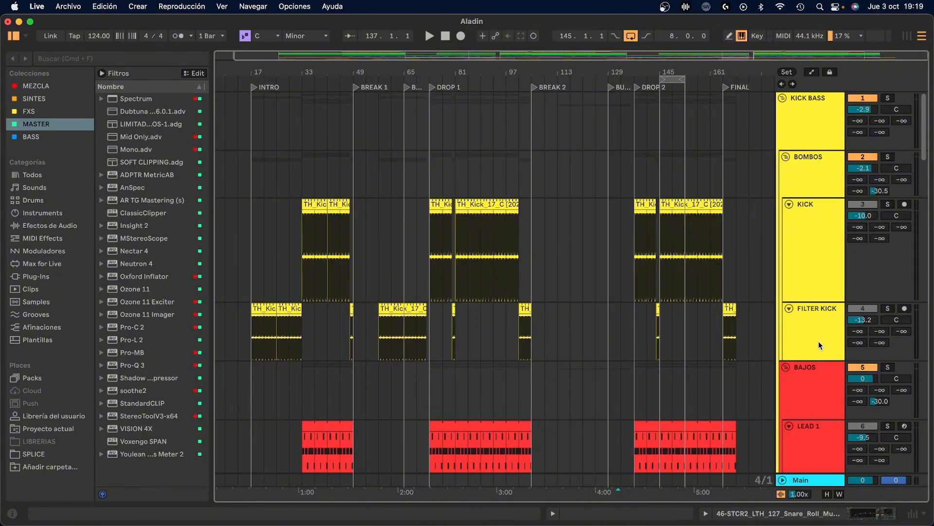
{"action": "scroll", "coordinate": [819, 341], "scroll_direction": "down", "scroll_amount": 5}
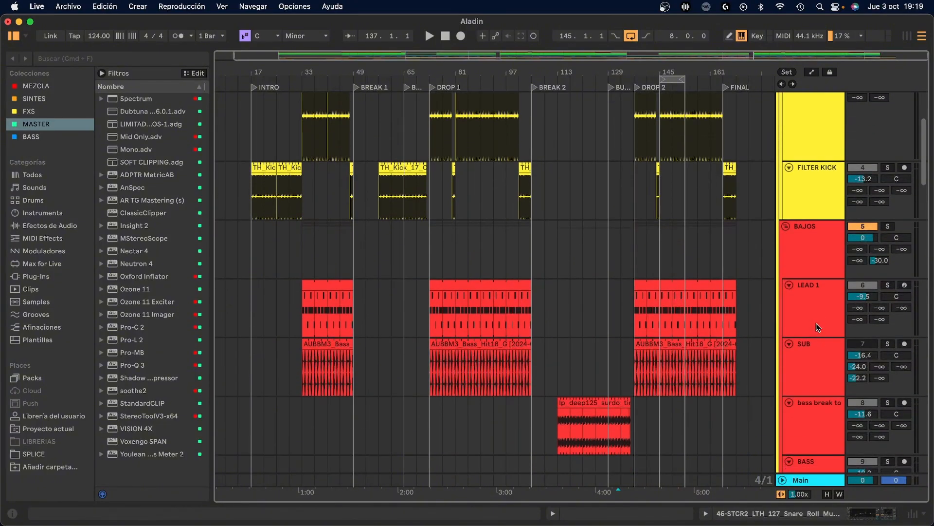
{"action": "scroll", "coordinate": [821, 267], "scroll_direction": "up", "scroll_amount": 5}
Select the KICK track, check its fader in the session mixer, and return to the arrangement
{"action": "left_click", "coordinate": [821, 267]}
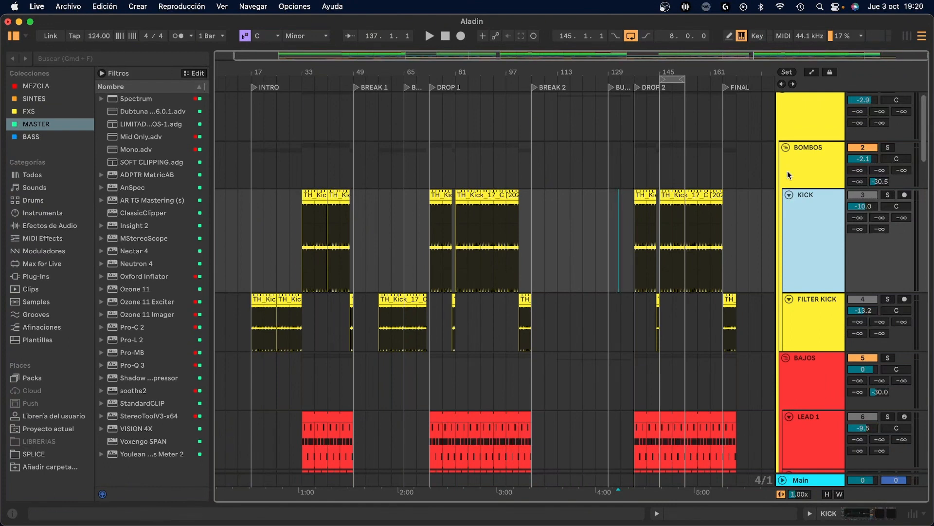
{"action": "key", "text": "Tab"}
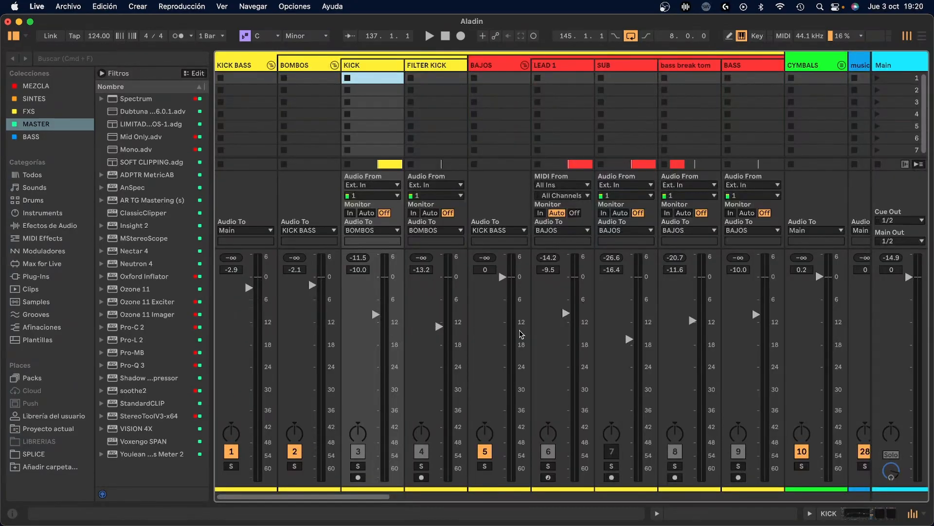
{"action": "key", "text": "Tab"}
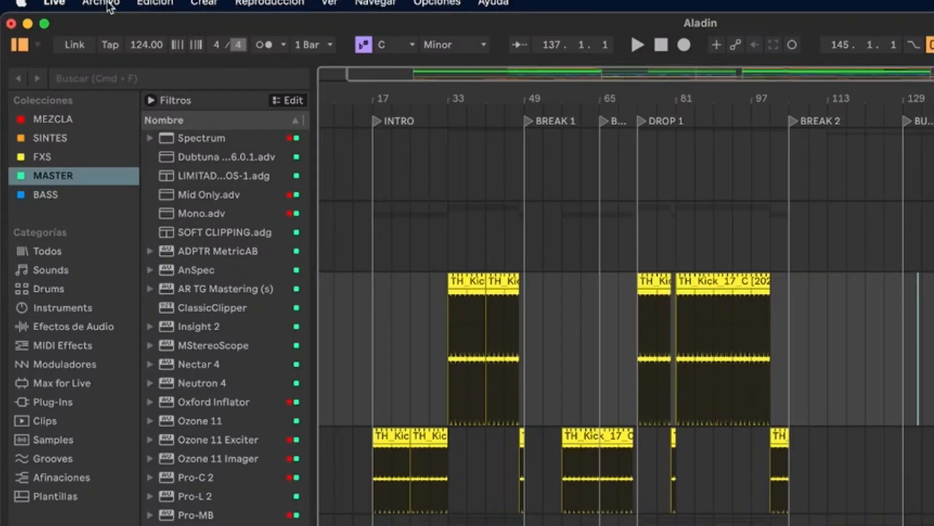
Zoom the arrangement in on the DROP 1 section to examine the kick clips
{"action": "left_click", "coordinate": [71, 7]}
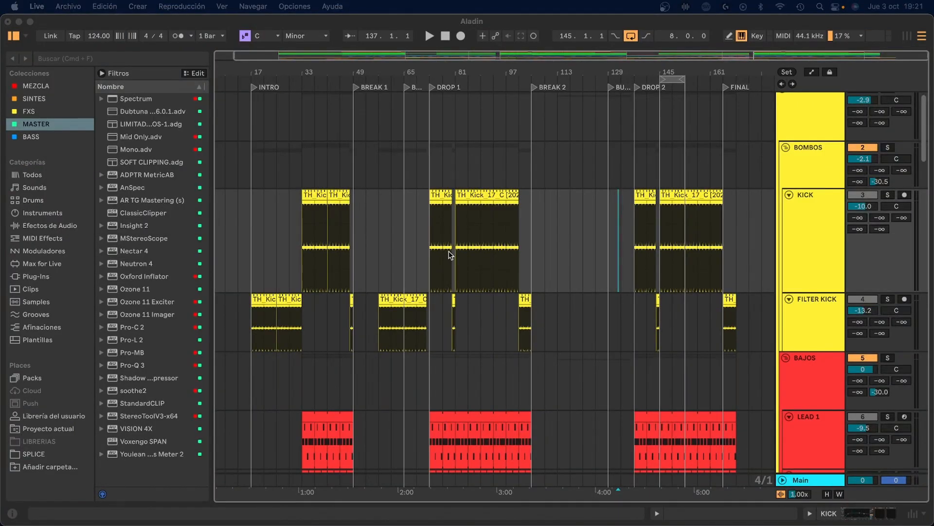
{"action": "left_click", "coordinate": [432, 72]}
{"action": "left_click_drag", "start_coordinate": [432, 72], "coordinate": [374, 124]}
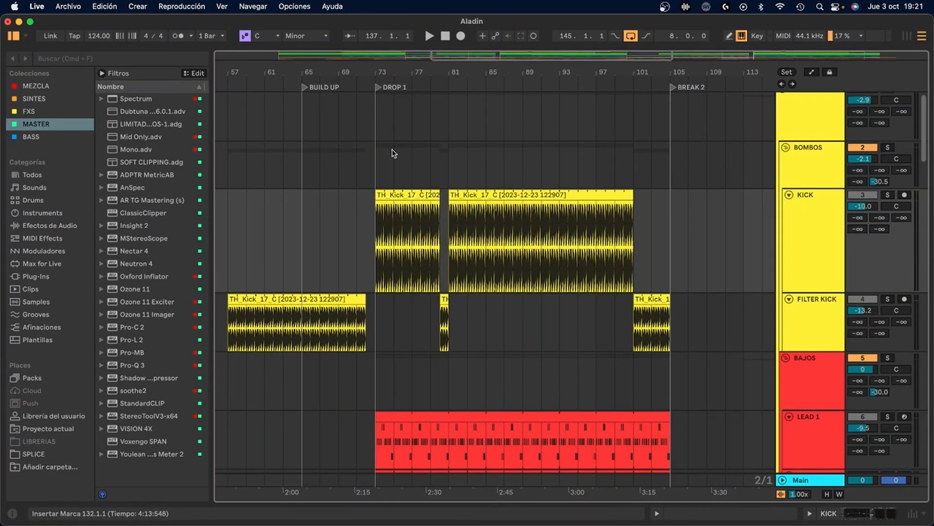